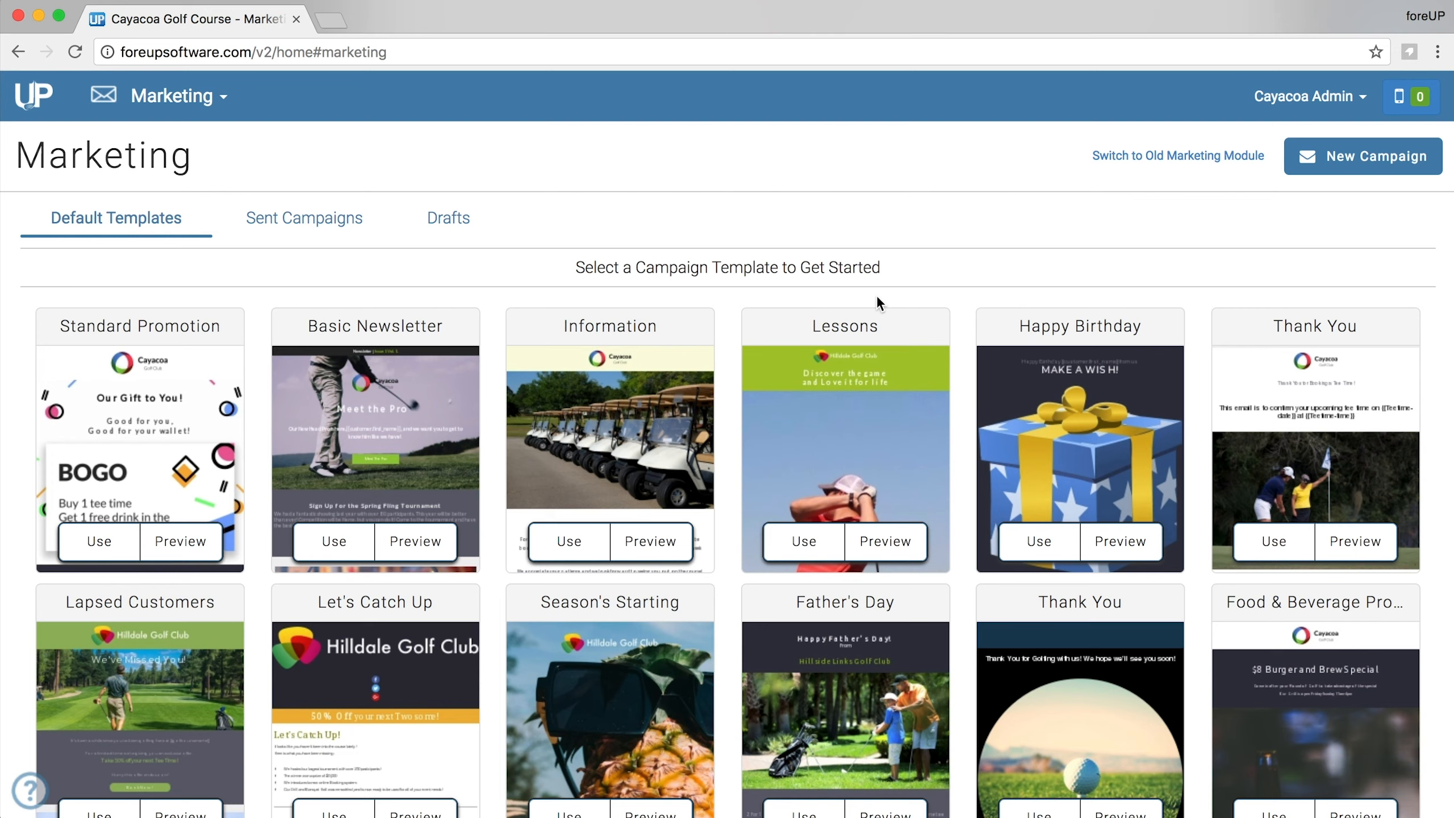
Preview the Lessons and Basic Newsletter campaign templates, reading through each design.
{"action": "left_click", "coordinate": [894, 542]}
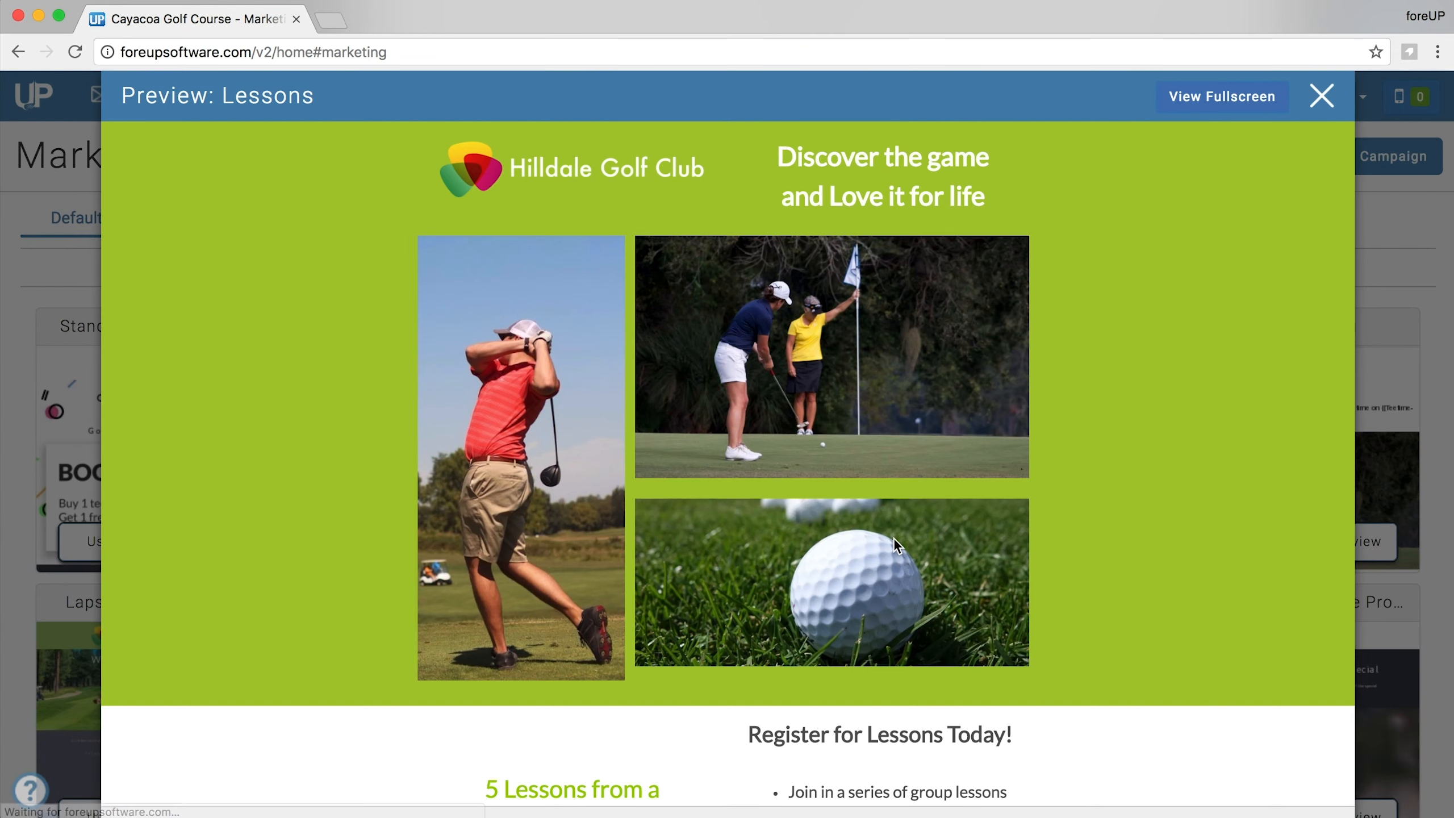
{"action": "scroll", "coordinate": [941, 367], "scroll_direction": "down", "scroll_amount": 10}
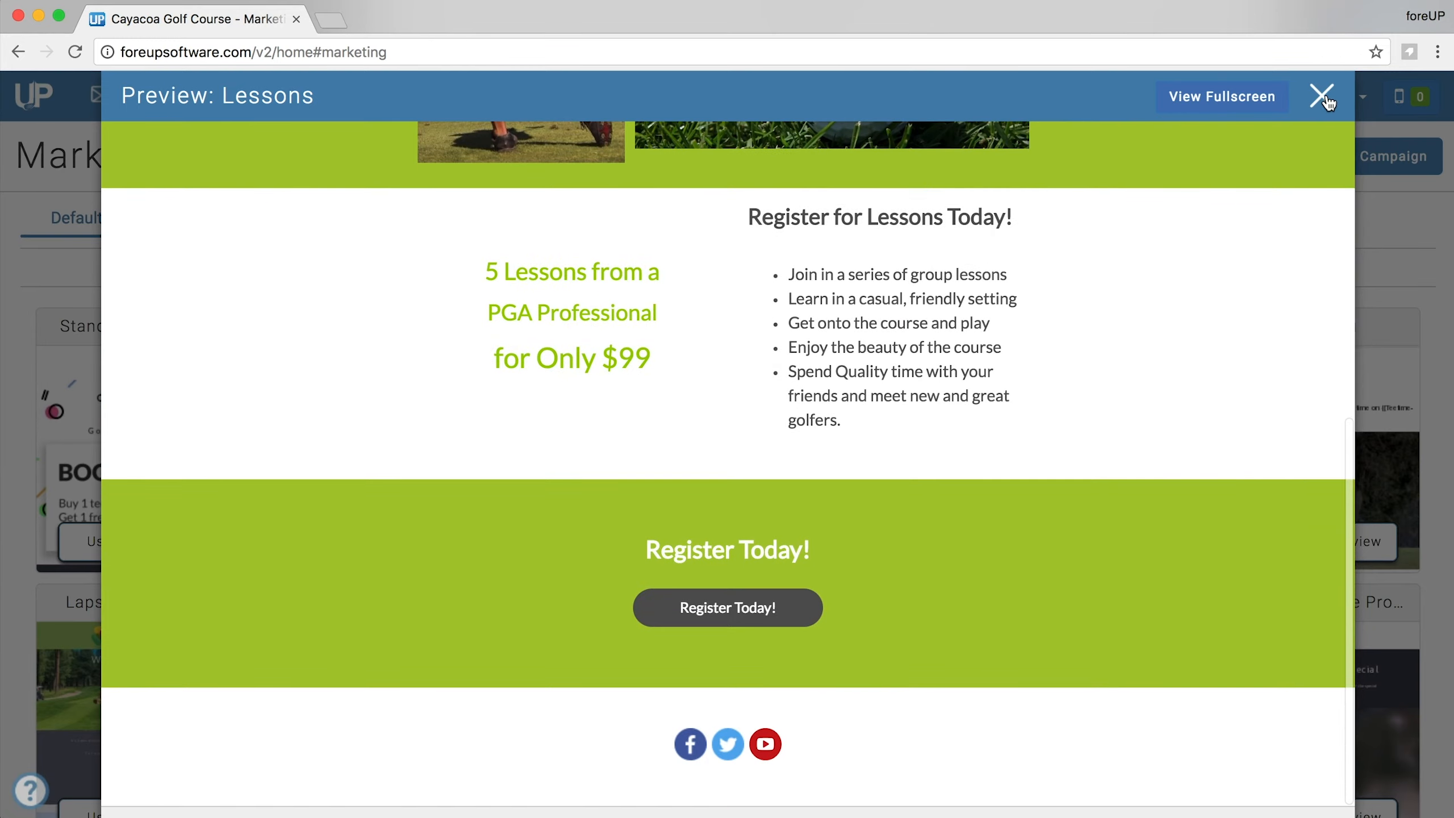
{"action": "left_click", "coordinate": [1323, 96]}
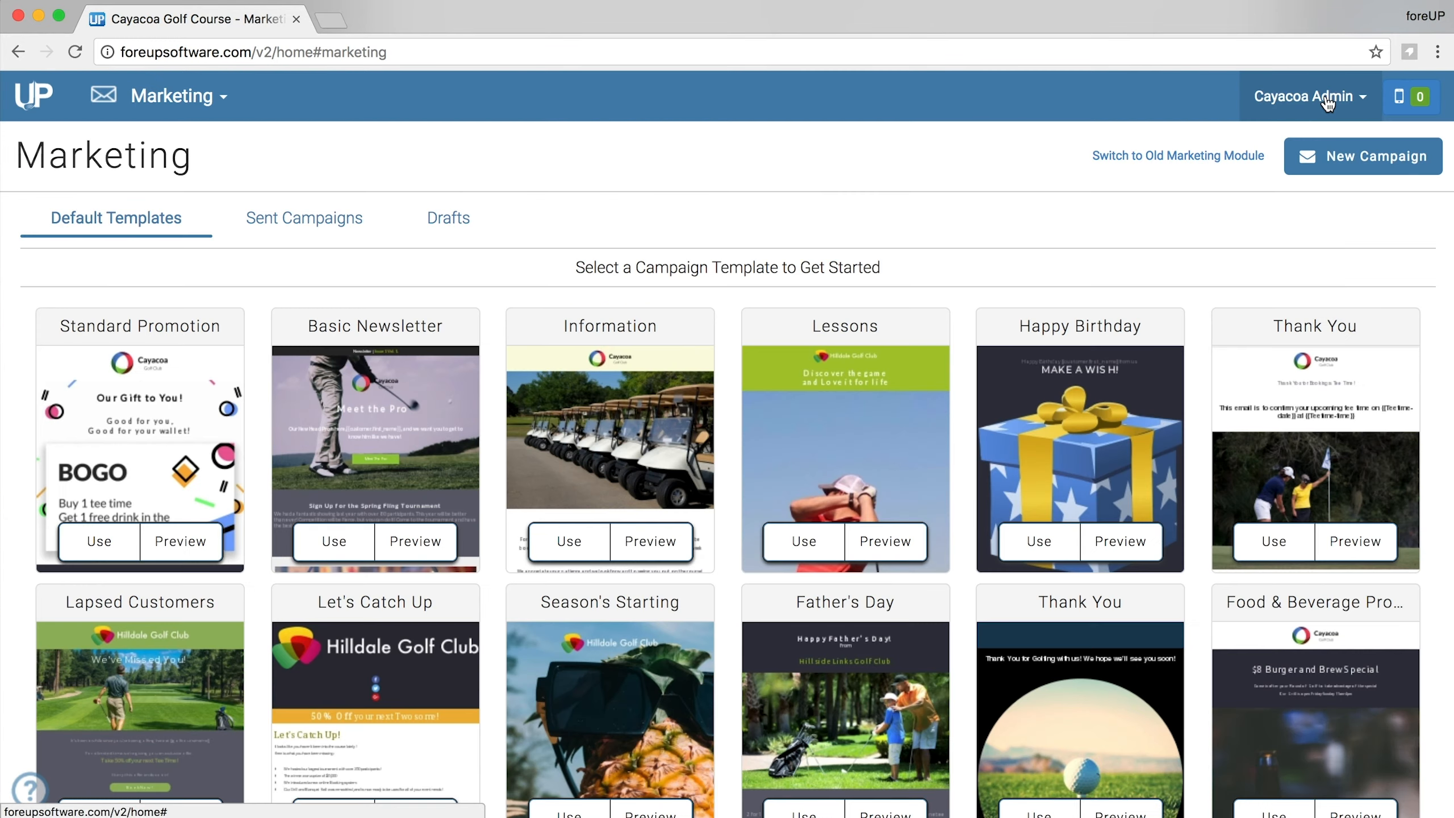
{"action": "left_click", "coordinate": [416, 541]}
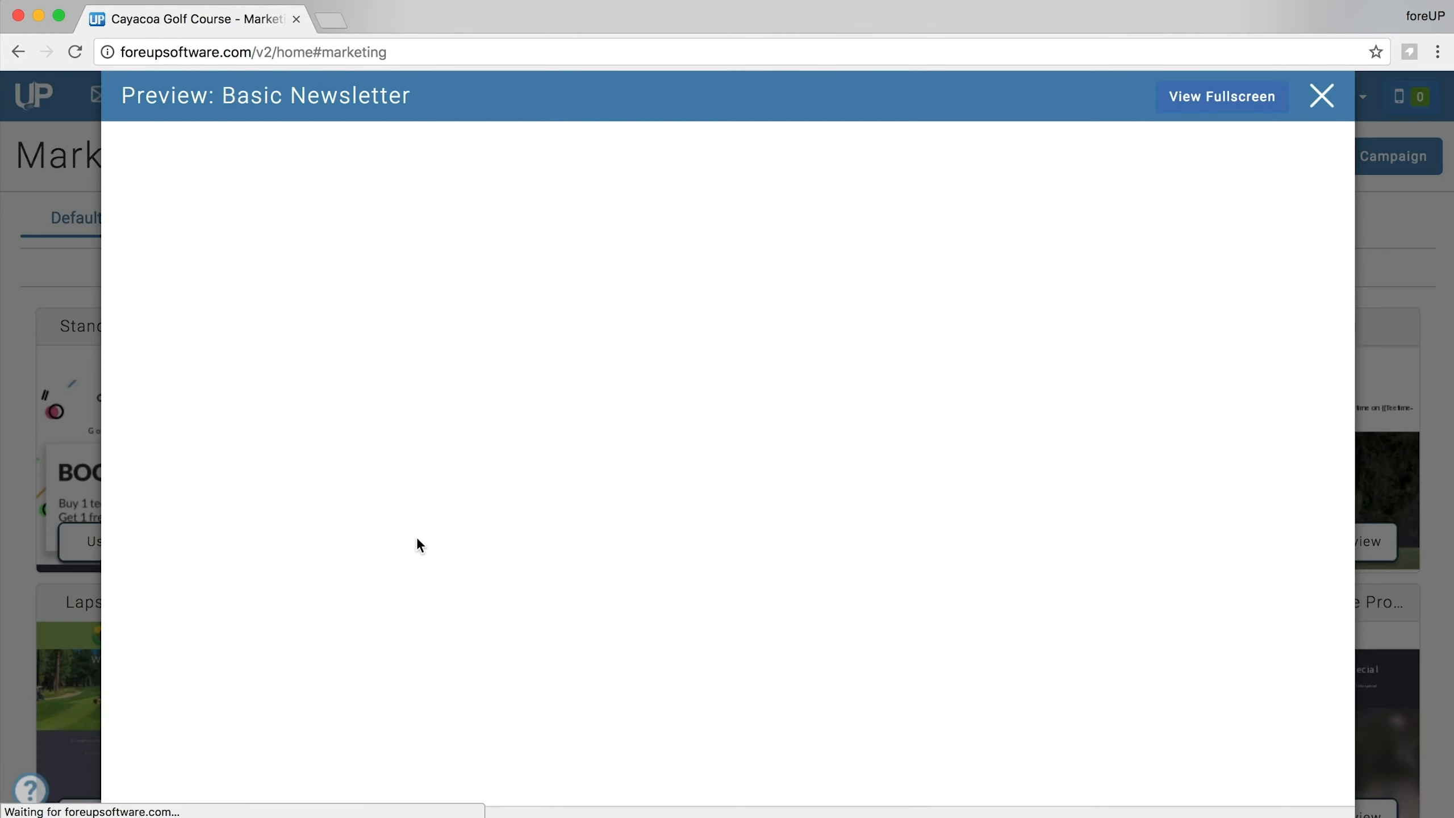
{"action": "scroll", "coordinate": [873, 292], "scroll_direction": "down", "scroll_amount": 10}
{"action": "scroll", "coordinate": [873, 288], "scroll_direction": "down", "scroll_amount": 5}
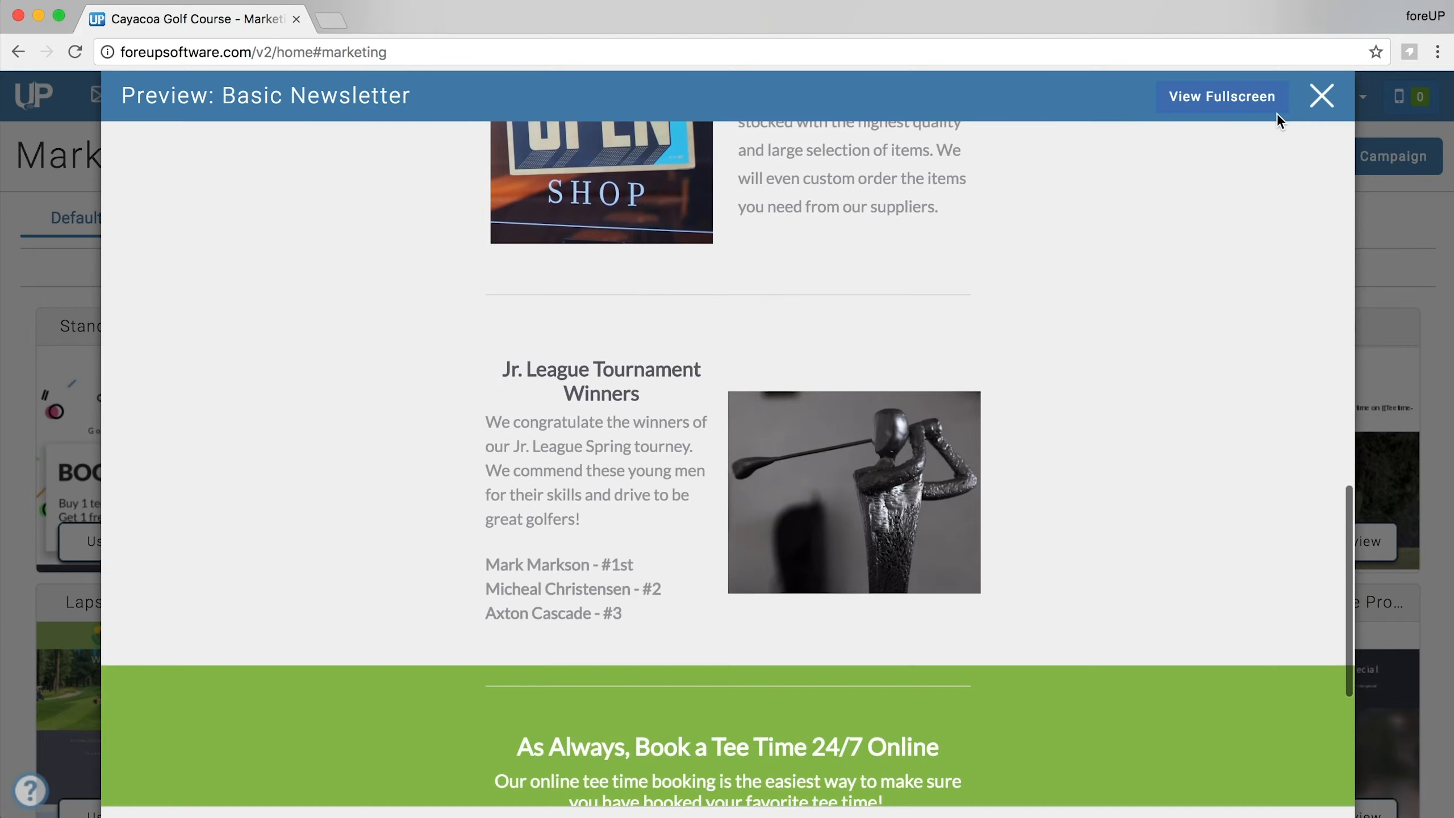
{"action": "left_click", "coordinate": [1322, 96]}
Preview the Majestic template found further down the default templates.
{"action": "scroll", "coordinate": [973, 298], "scroll_direction": "down", "scroll_amount": 5}
{"action": "scroll", "coordinate": [969, 388], "scroll_direction": "down", "scroll_amount": 2}
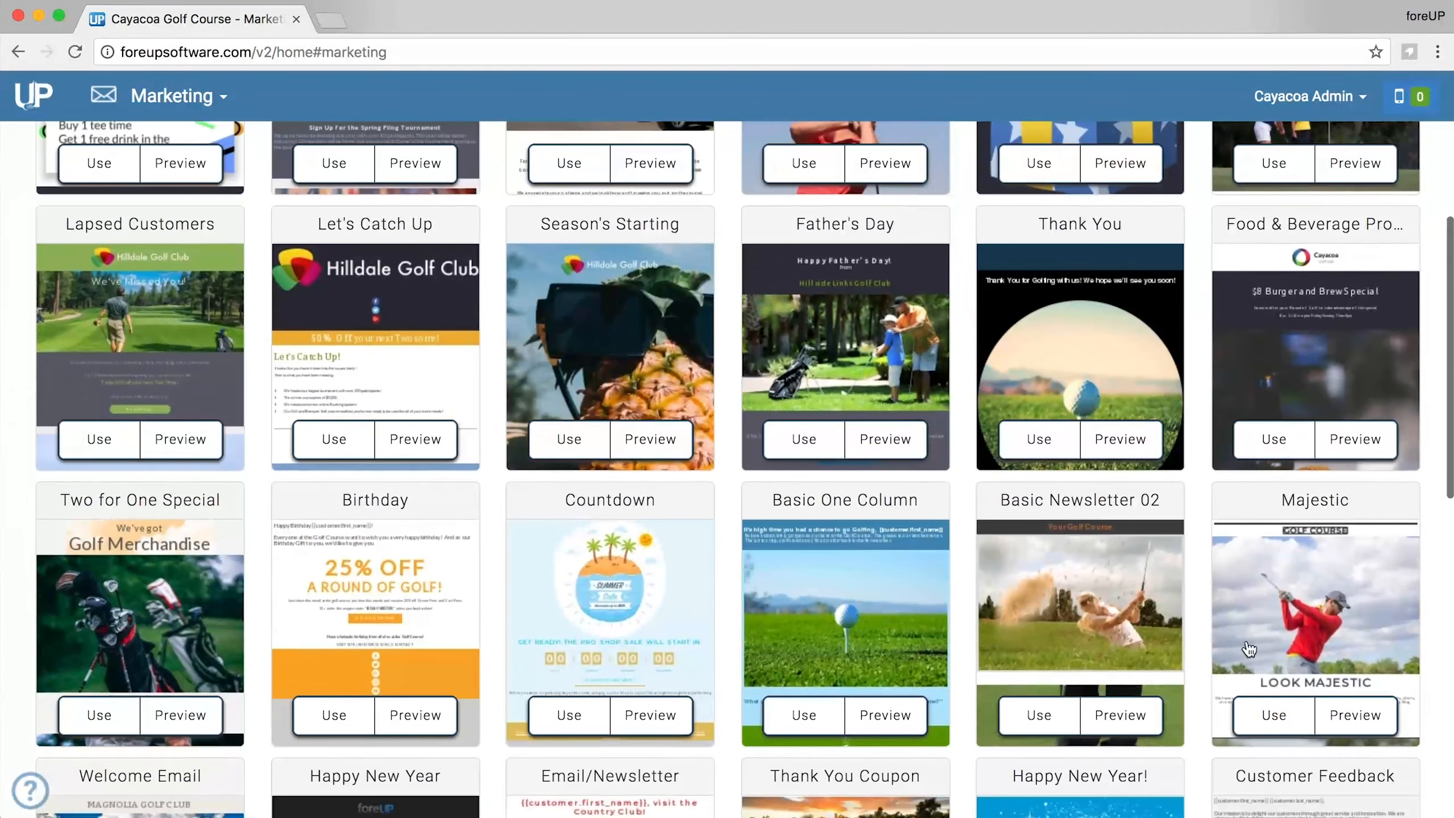
{"action": "left_click", "coordinate": [1331, 707]}
{"action": "scroll", "coordinate": [1089, 381], "scroll_direction": "down", "scroll_amount": 10}
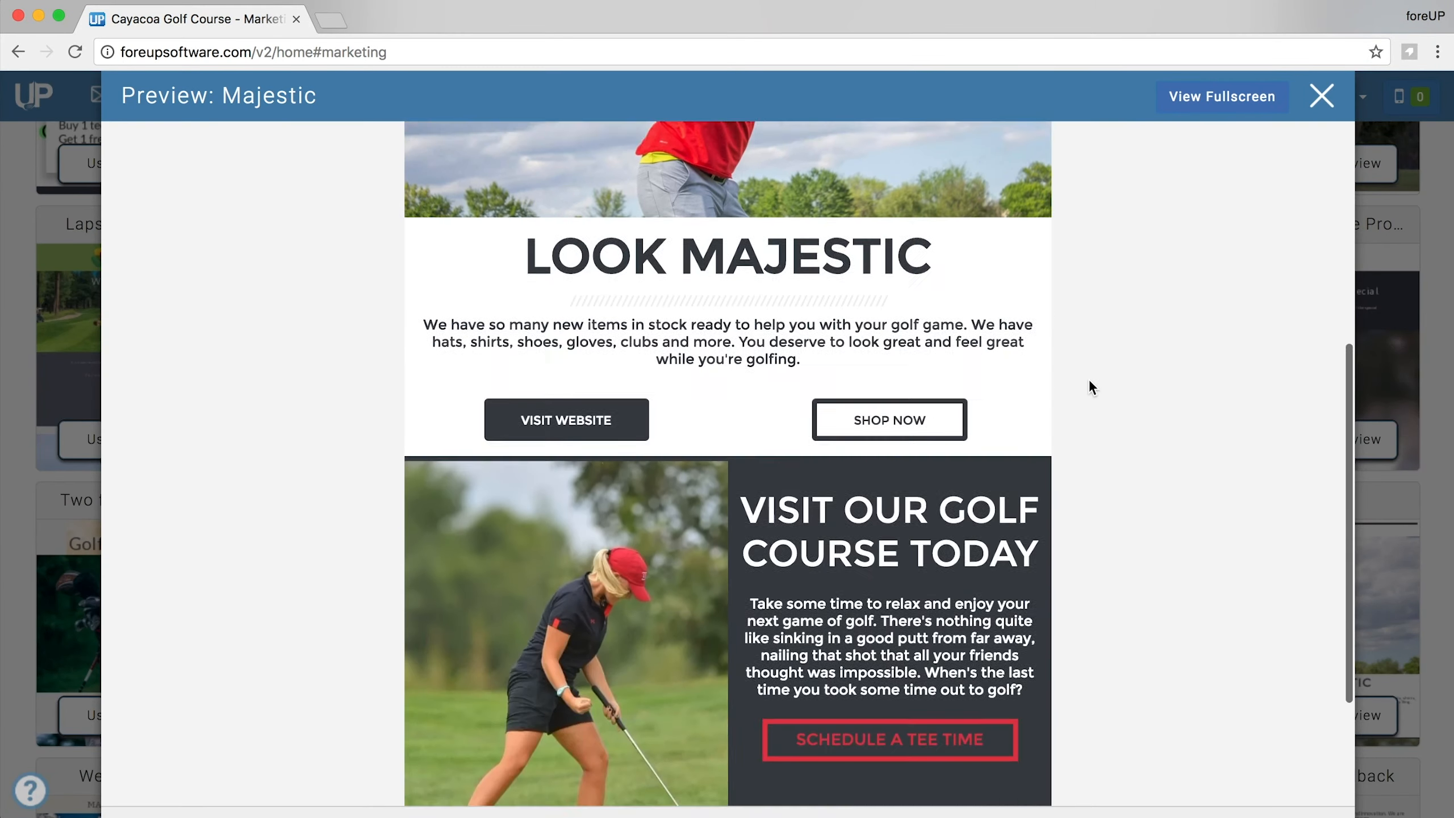
{"action": "left_click", "coordinate": [1323, 96]}
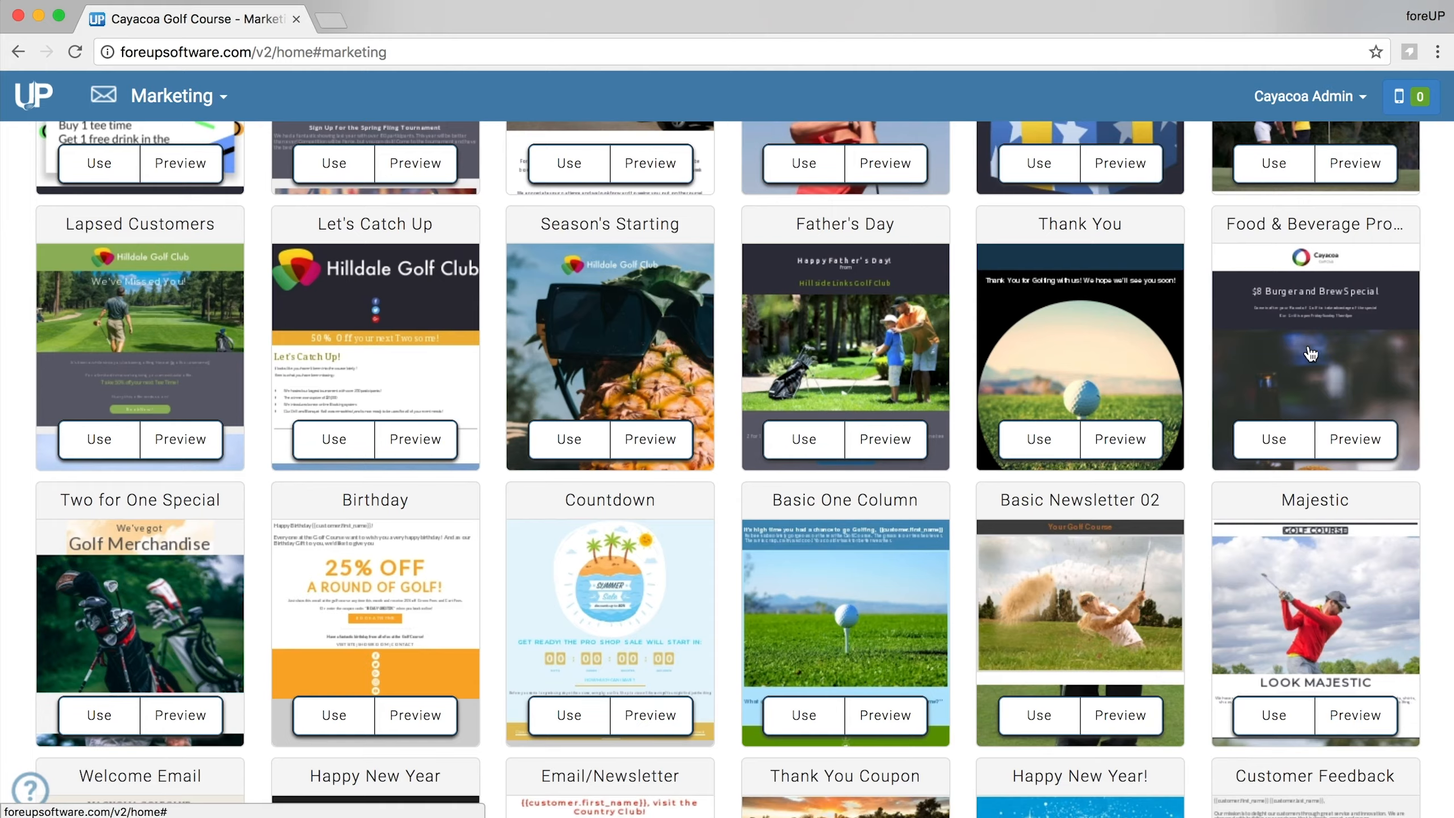
Start an email campaign from the Majestic template and name it "2018 — March Newsletter".
{"action": "left_click", "coordinate": [1263, 727]}
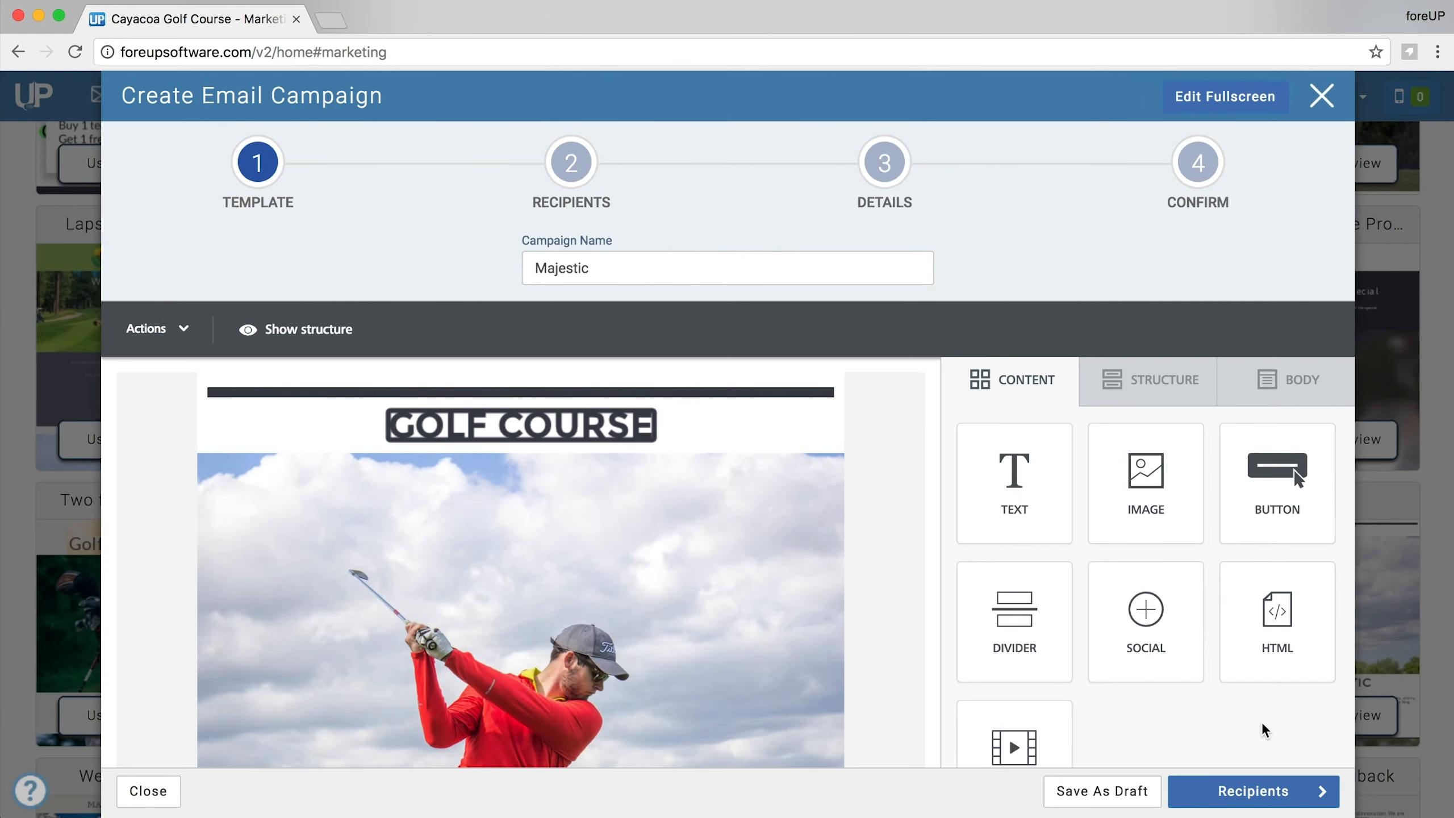
{"action": "double_click", "coordinate": [659, 276]}
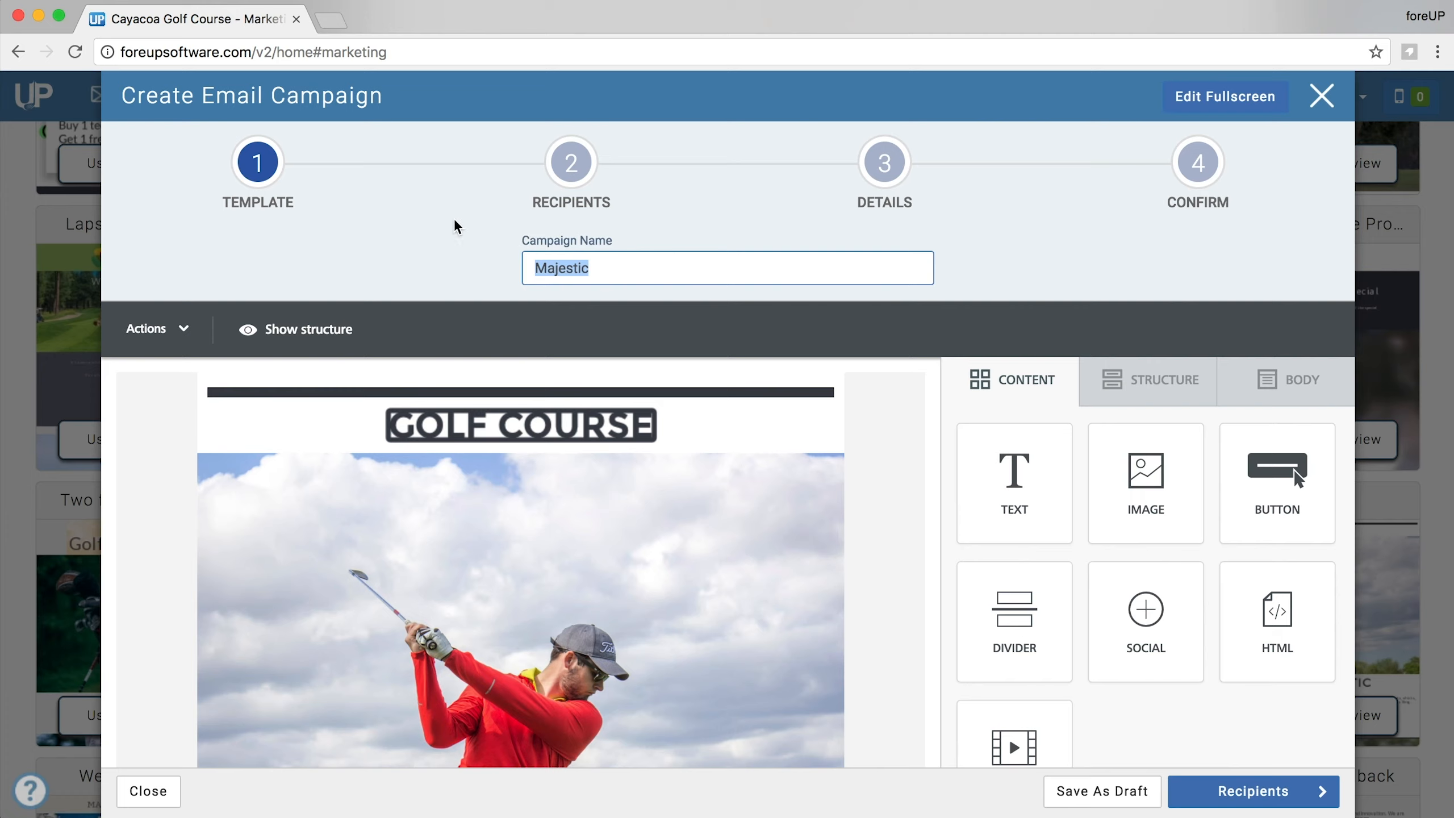
{"action": "type", "text": "201"}
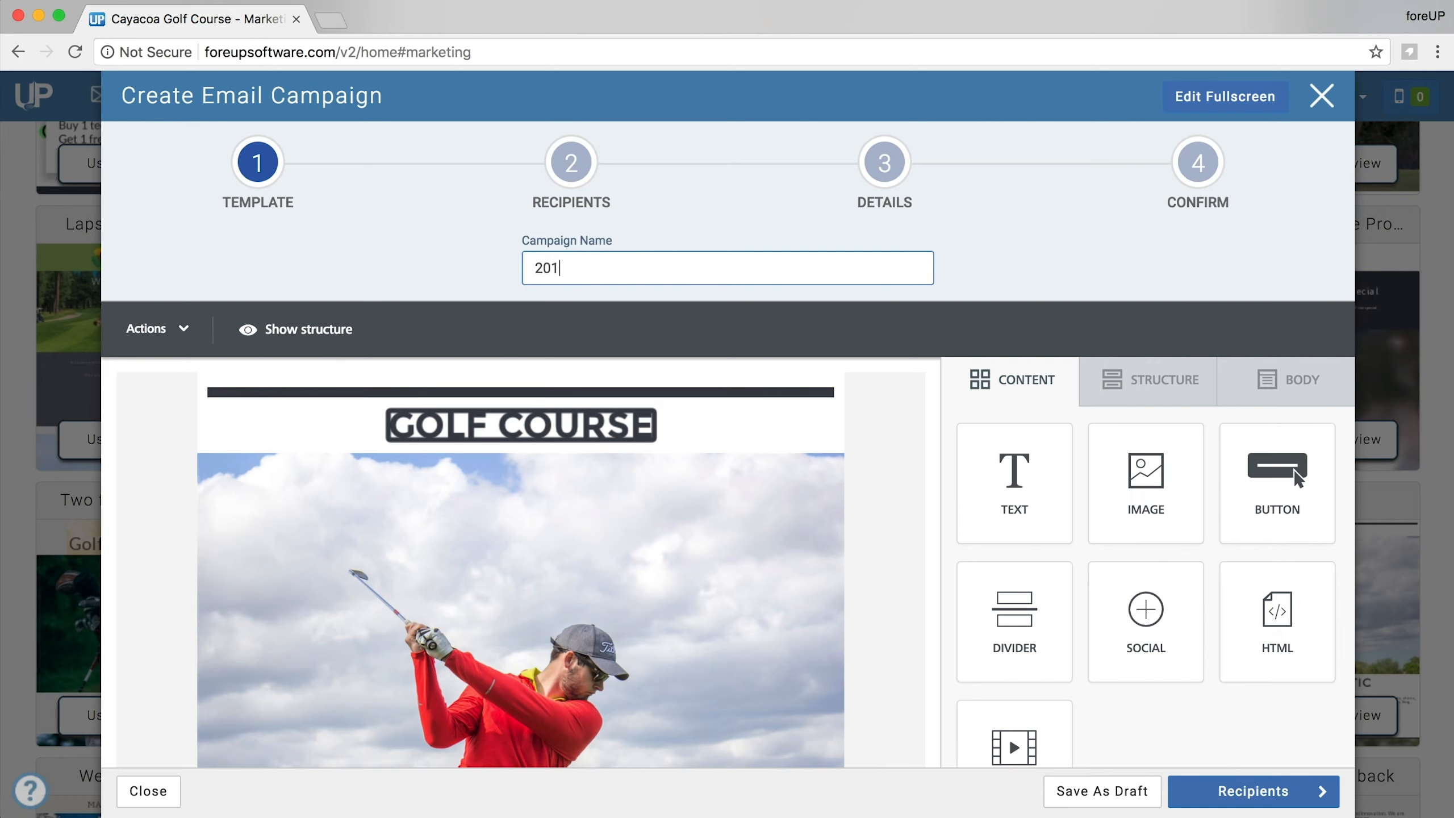
{"action": "type", "text": "8 — March Newsletter"}
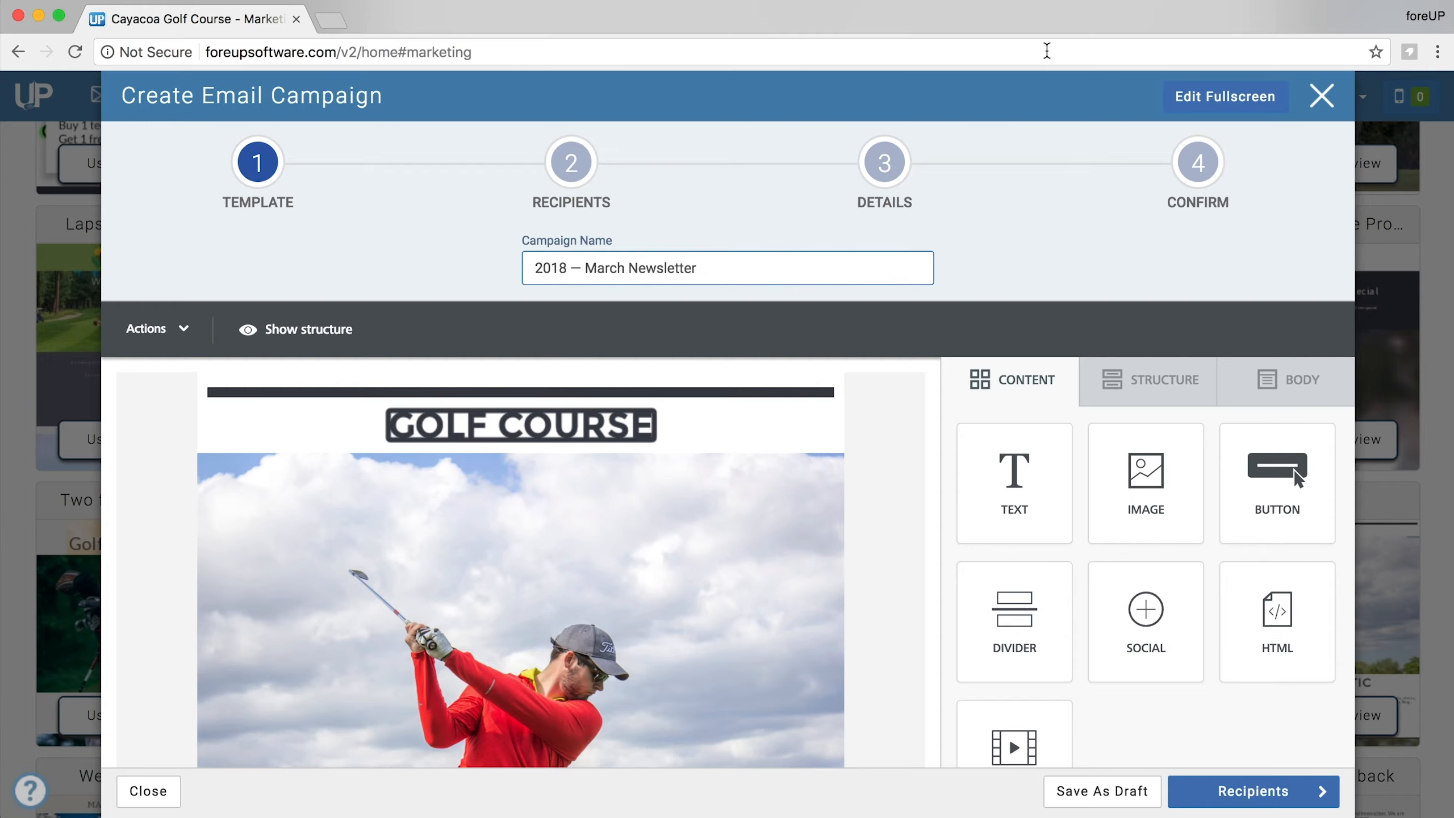
Switch the campaign to fullscreen editing and view the properties of the golfer photo and the GOLF COURSE header image.
{"action": "left_click", "coordinate": [1180, 98]}
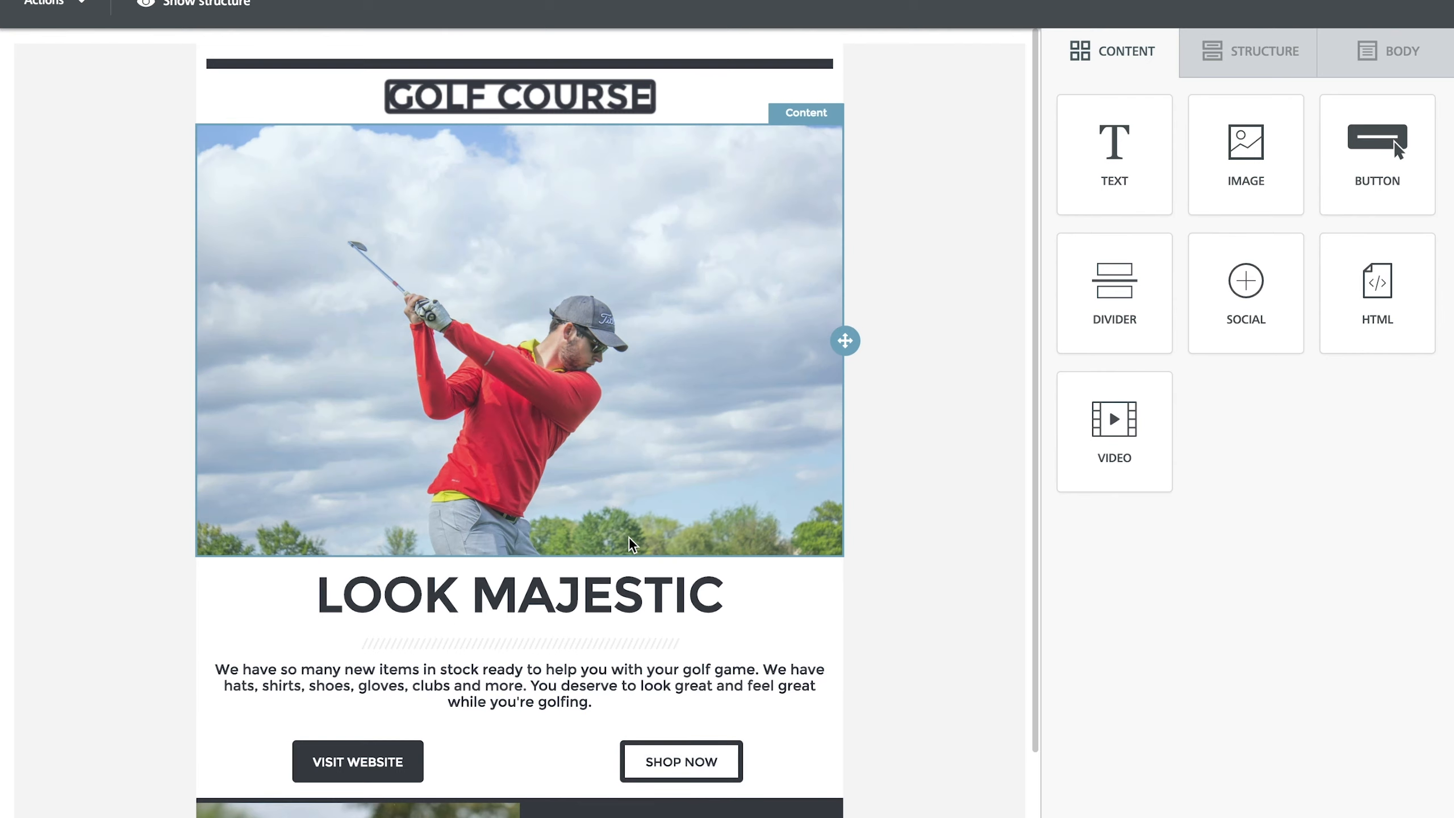
{"action": "left_click", "coordinate": [542, 456]}
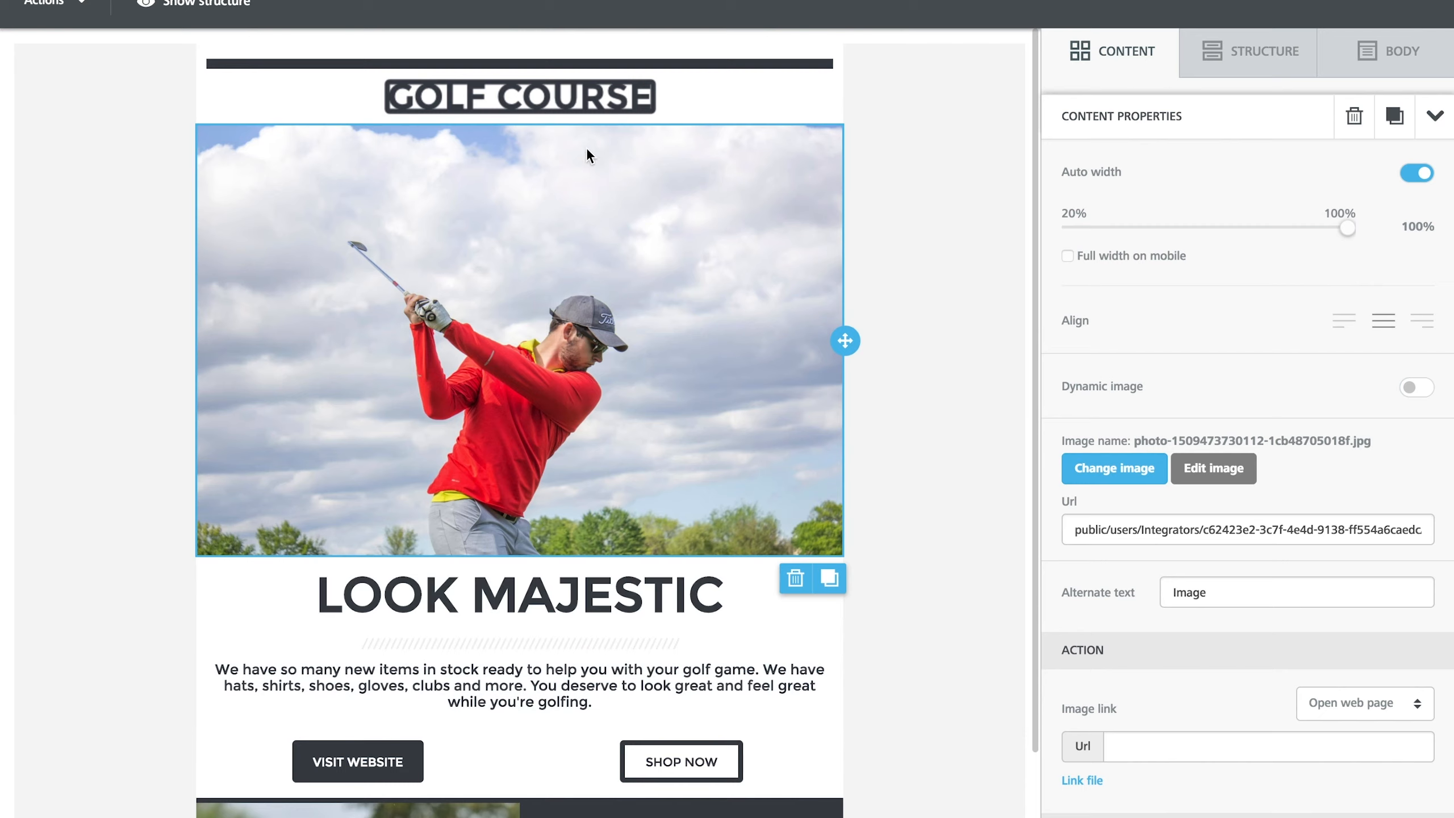
{"action": "left_click", "coordinate": [570, 97]}
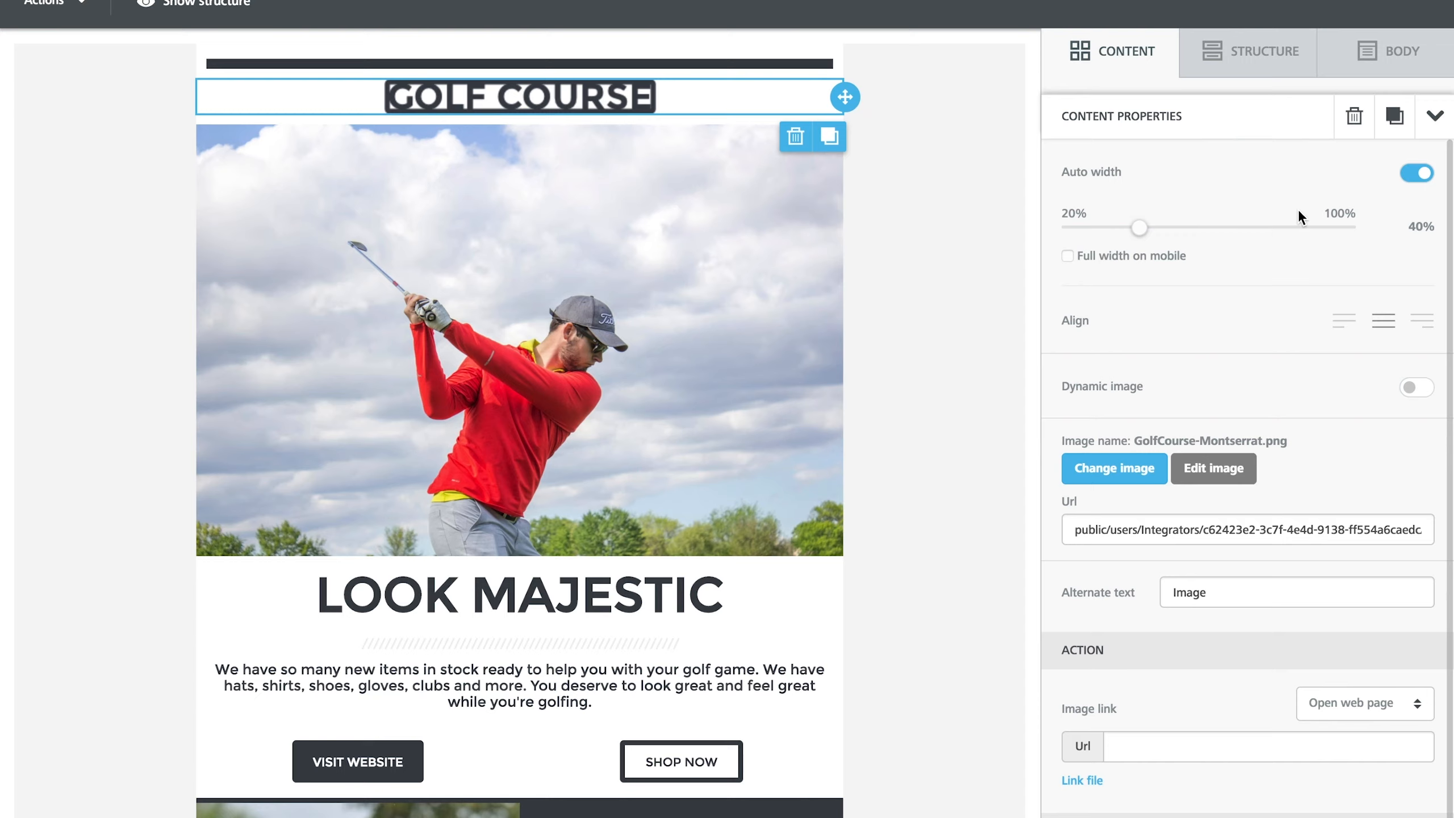
Insert a text block between the GOLF COURSE header and the golfer photo, and delete it again.
{"action": "left_click", "coordinate": [1123, 59]}
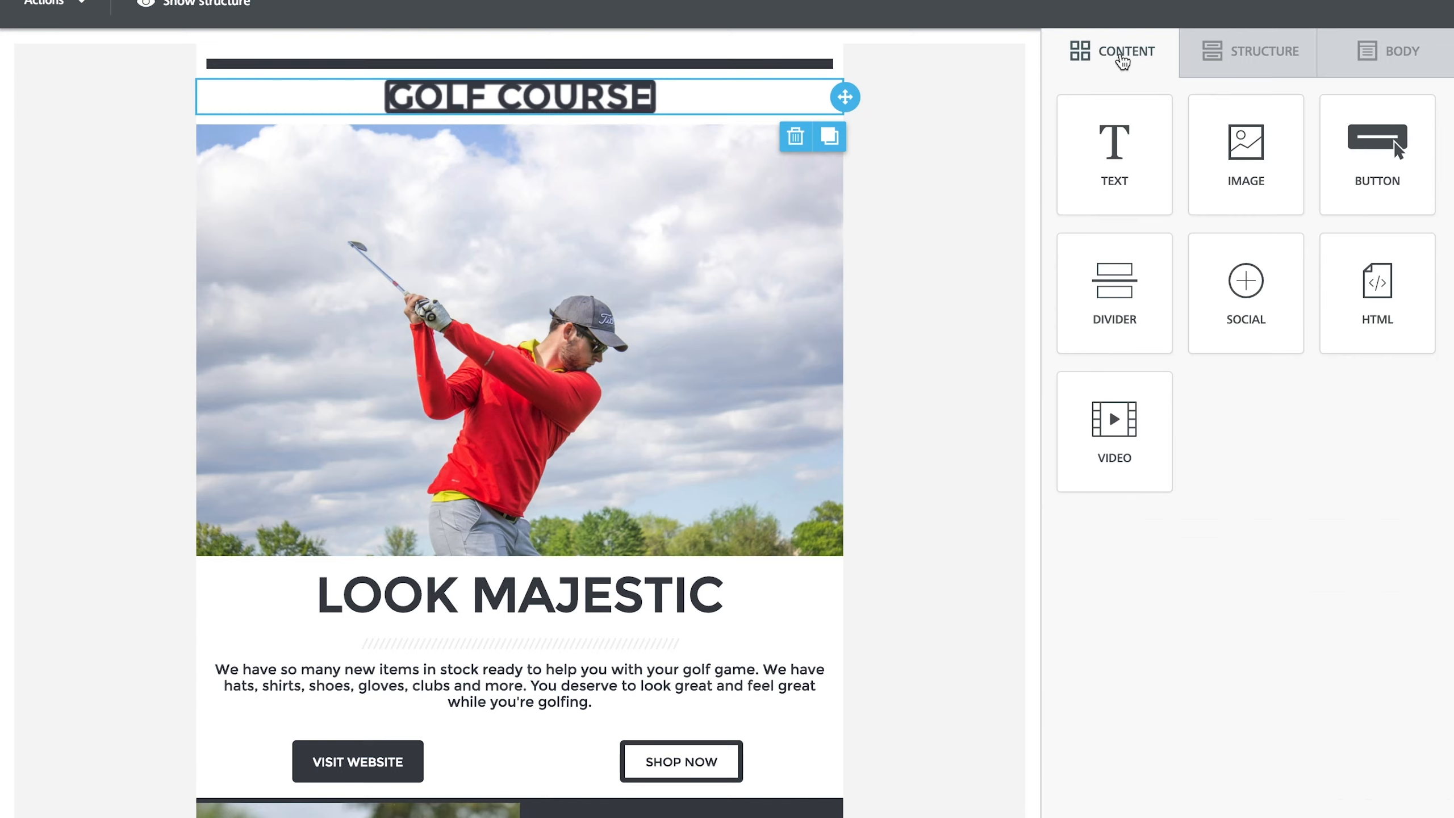
{"action": "left_click_drag", "start_coordinate": [1126, 136], "coordinate": [720, 119]}
{"action": "left_click", "coordinate": [675, 131]}
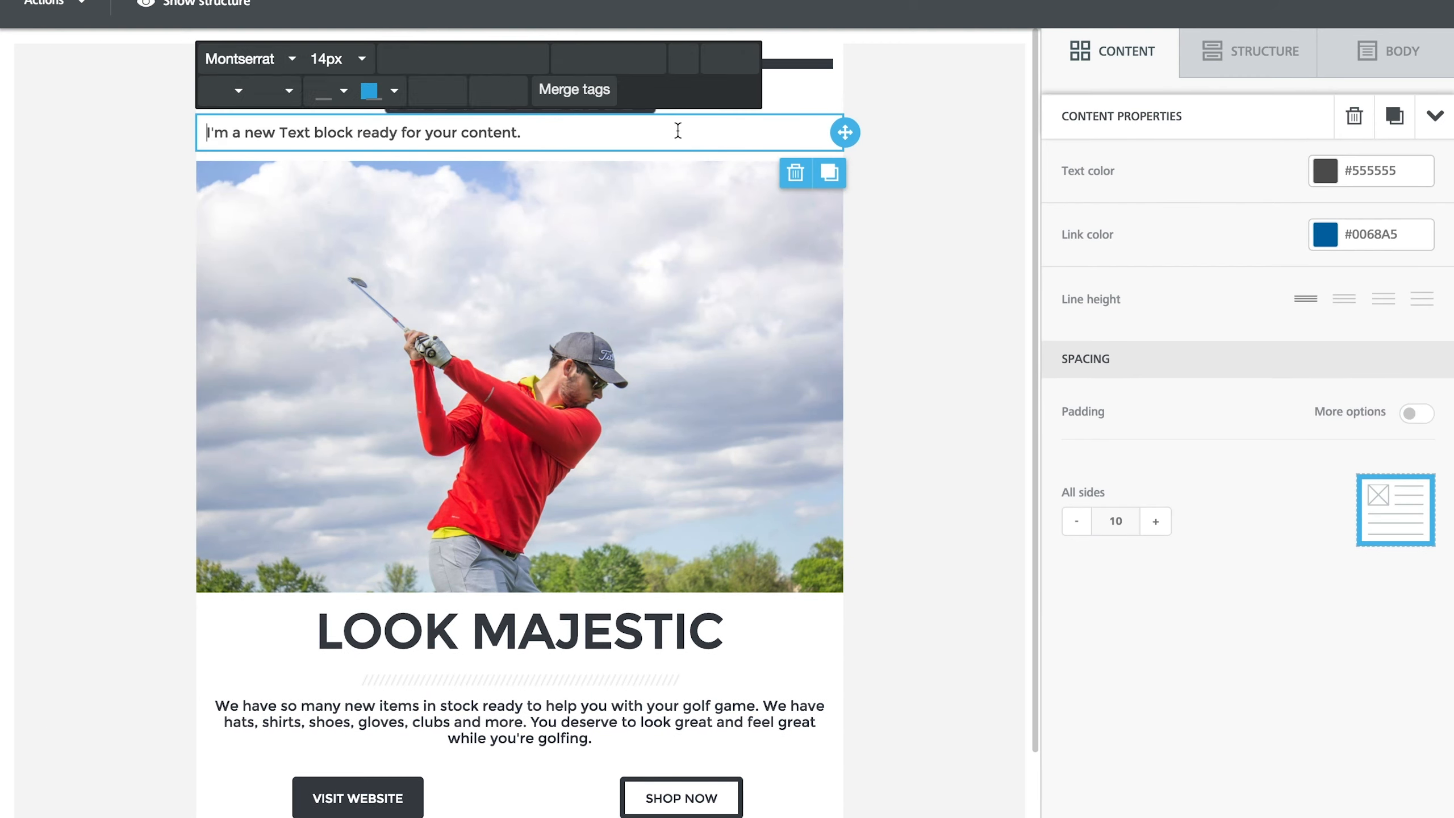
{"action": "left_click", "coordinate": [800, 174]}
{"action": "left_click", "coordinate": [781, 537]}
{"action": "left_click", "coordinate": [1106, 62]}
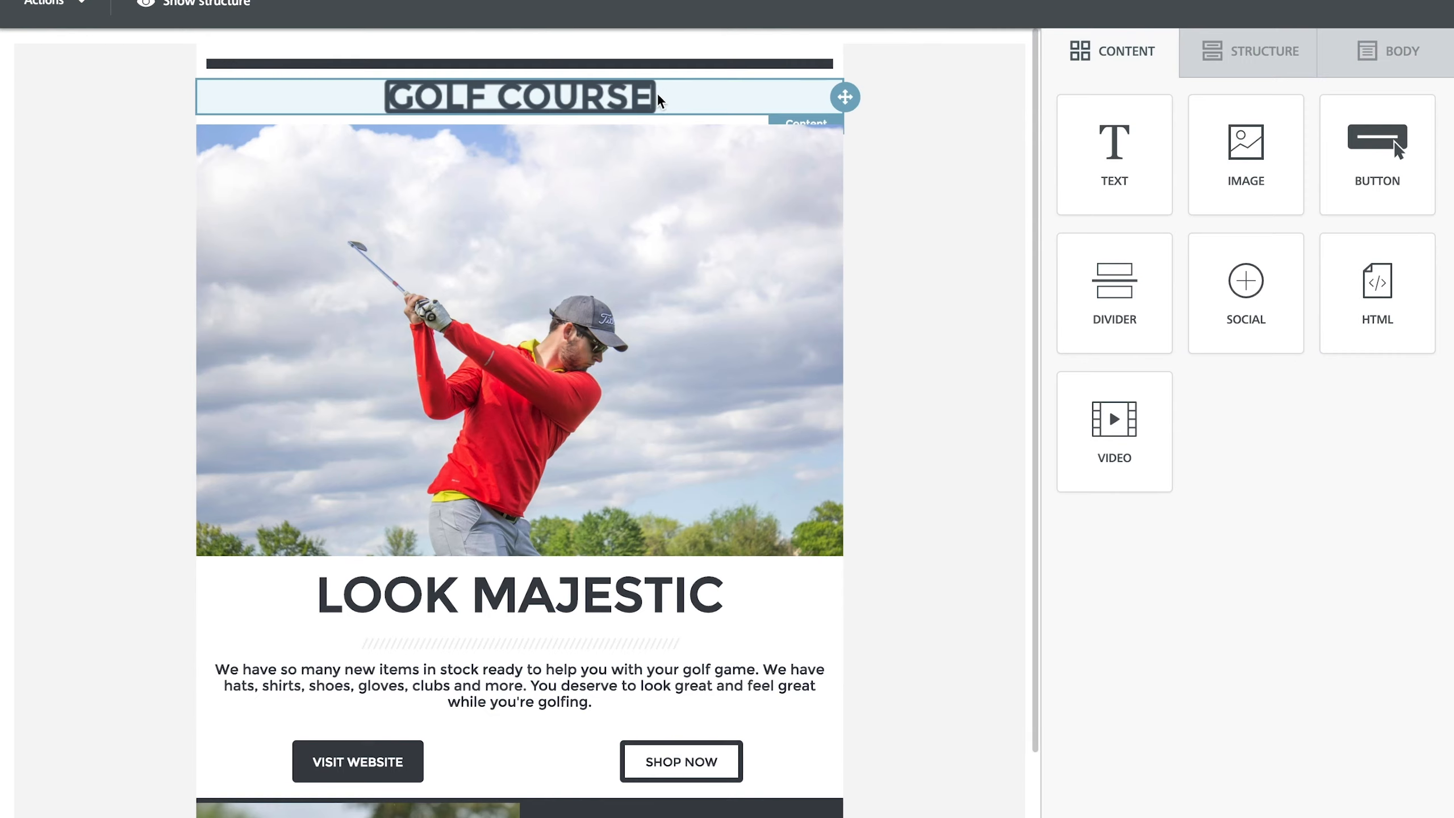
Search the stored files for "logo", replace the GOLF COURSE header image with CayacoaGolfClub-QuickLogo.png, and undo the replacement.
{"action": "left_click", "coordinate": [642, 98]}
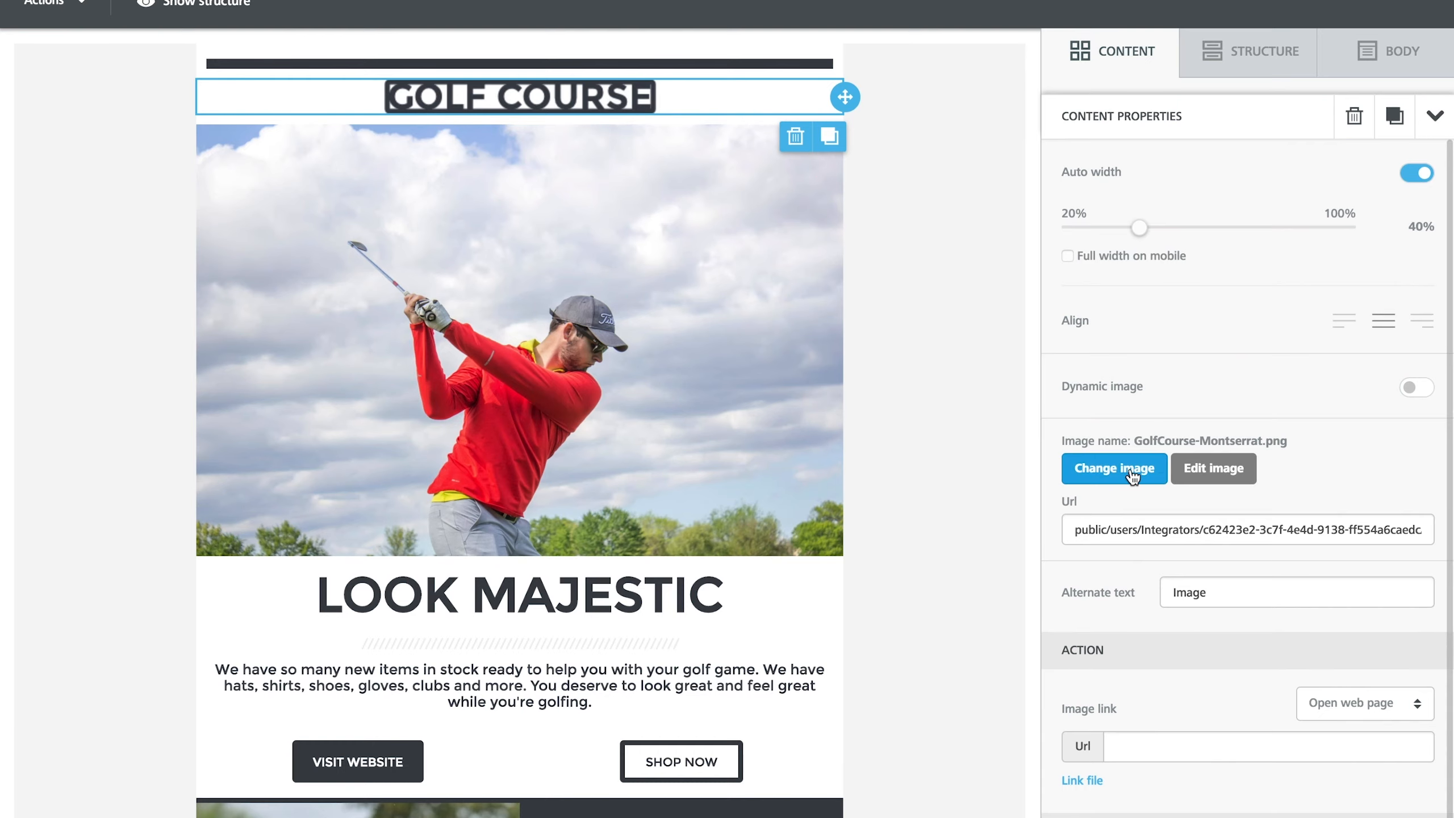
{"action": "left_click", "coordinate": [1133, 475]}
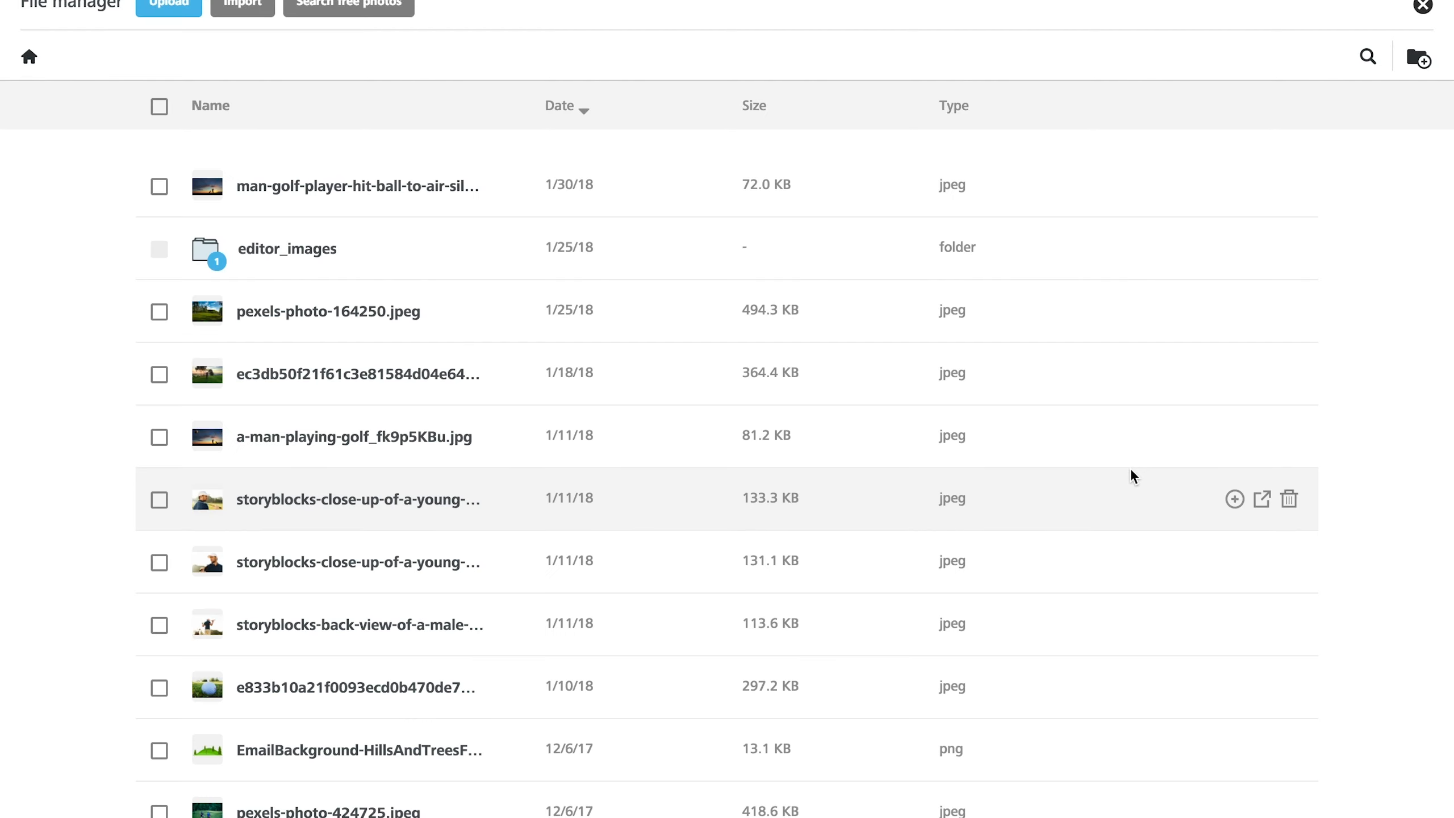
{"action": "left_click", "coordinate": [1368, 58]}
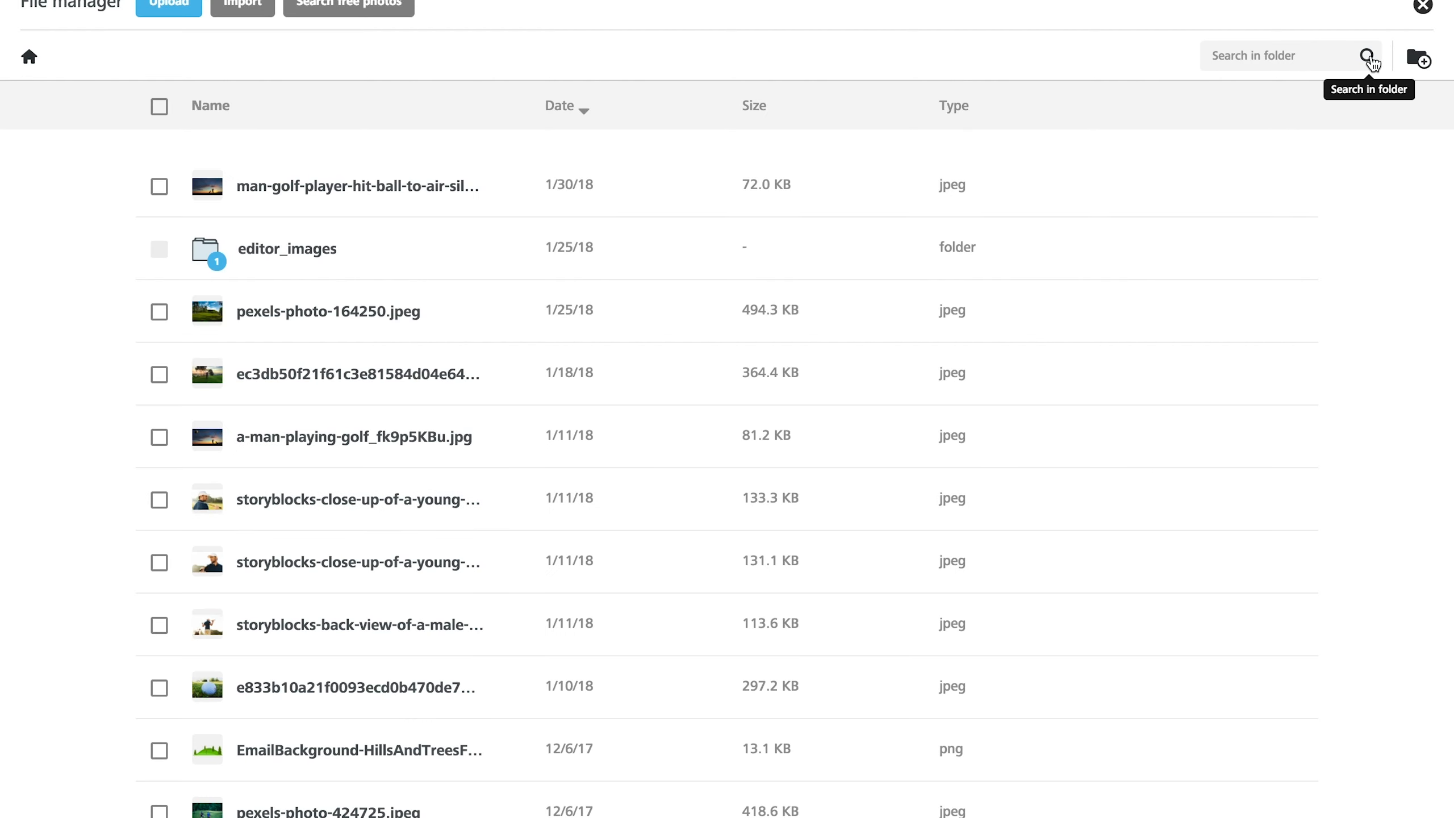
{"action": "left_click", "coordinate": [1318, 58]}
{"action": "type", "text": "lo"}
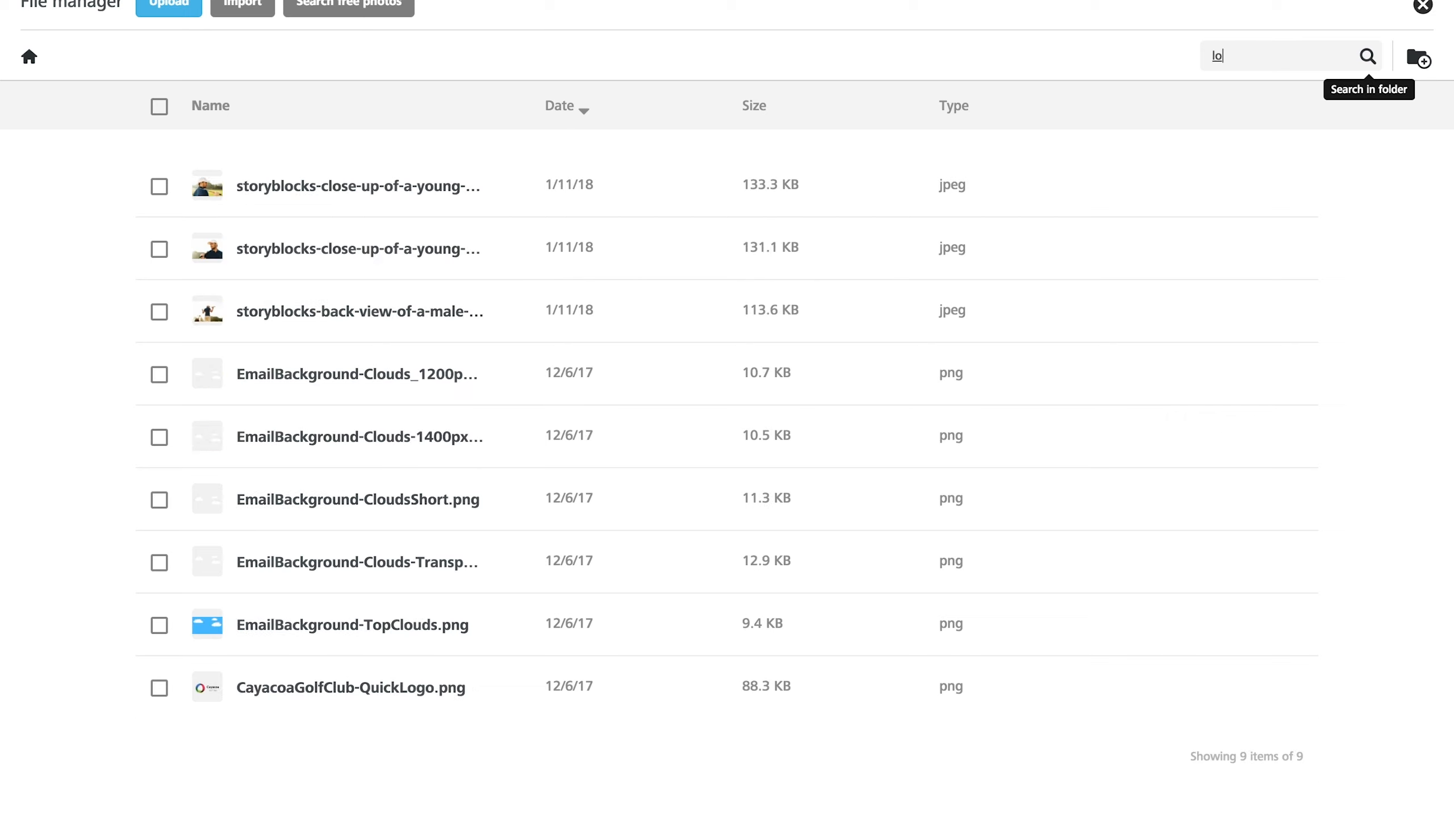
{"action": "type", "text": "go"}
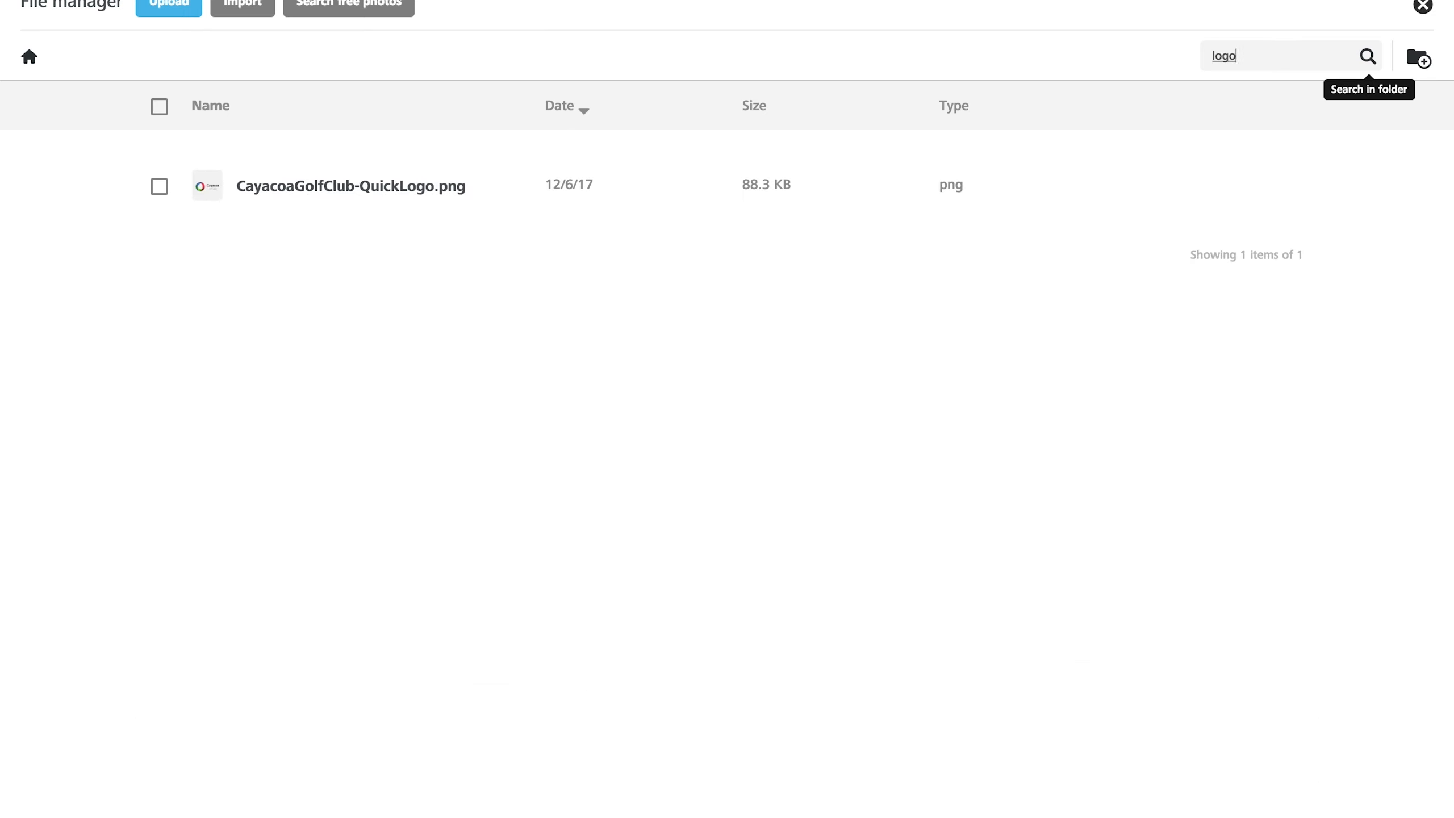
{"action": "left_click", "coordinate": [389, 188]}
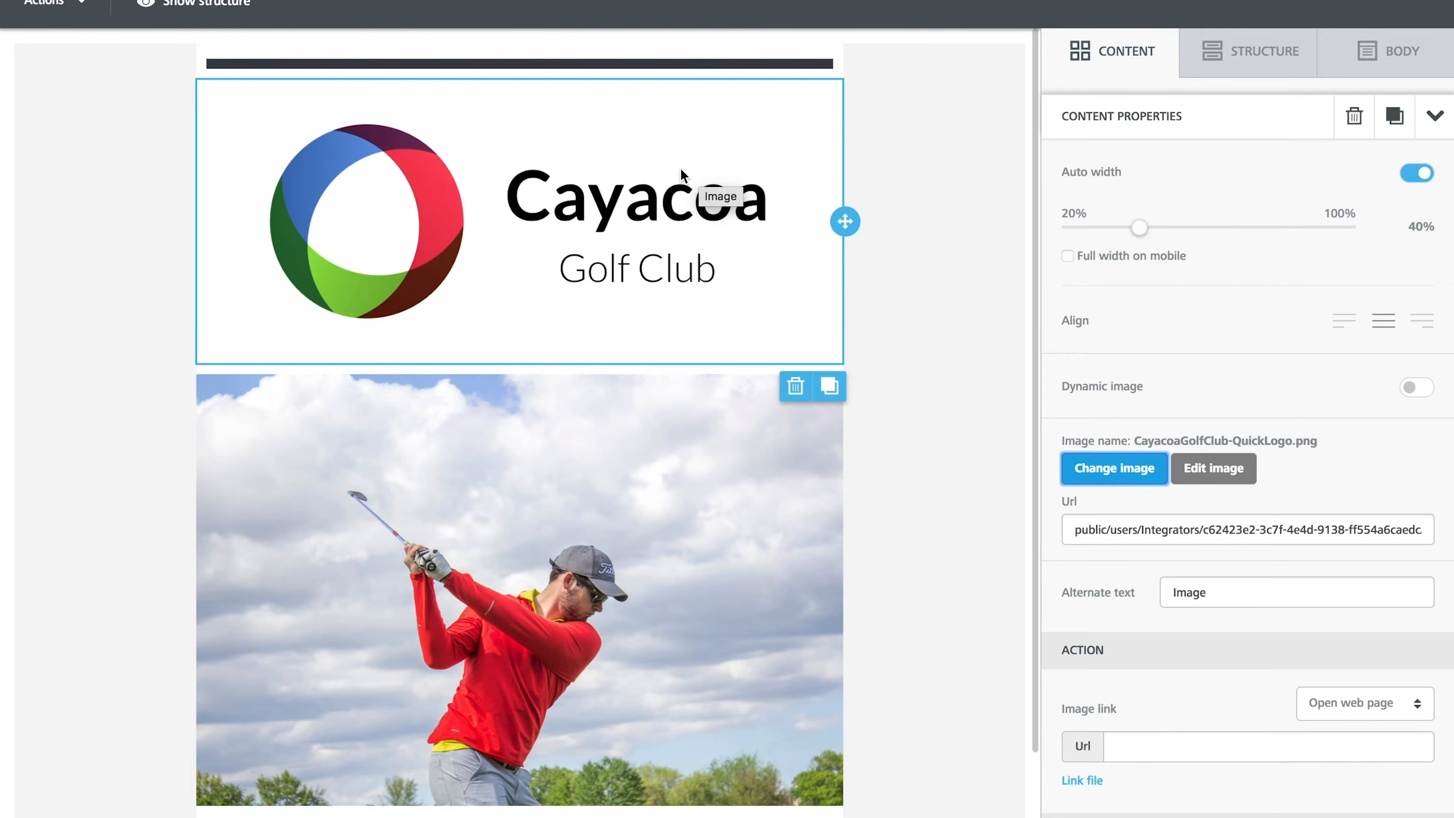
{"action": "key", "text": "ctrl+z"}
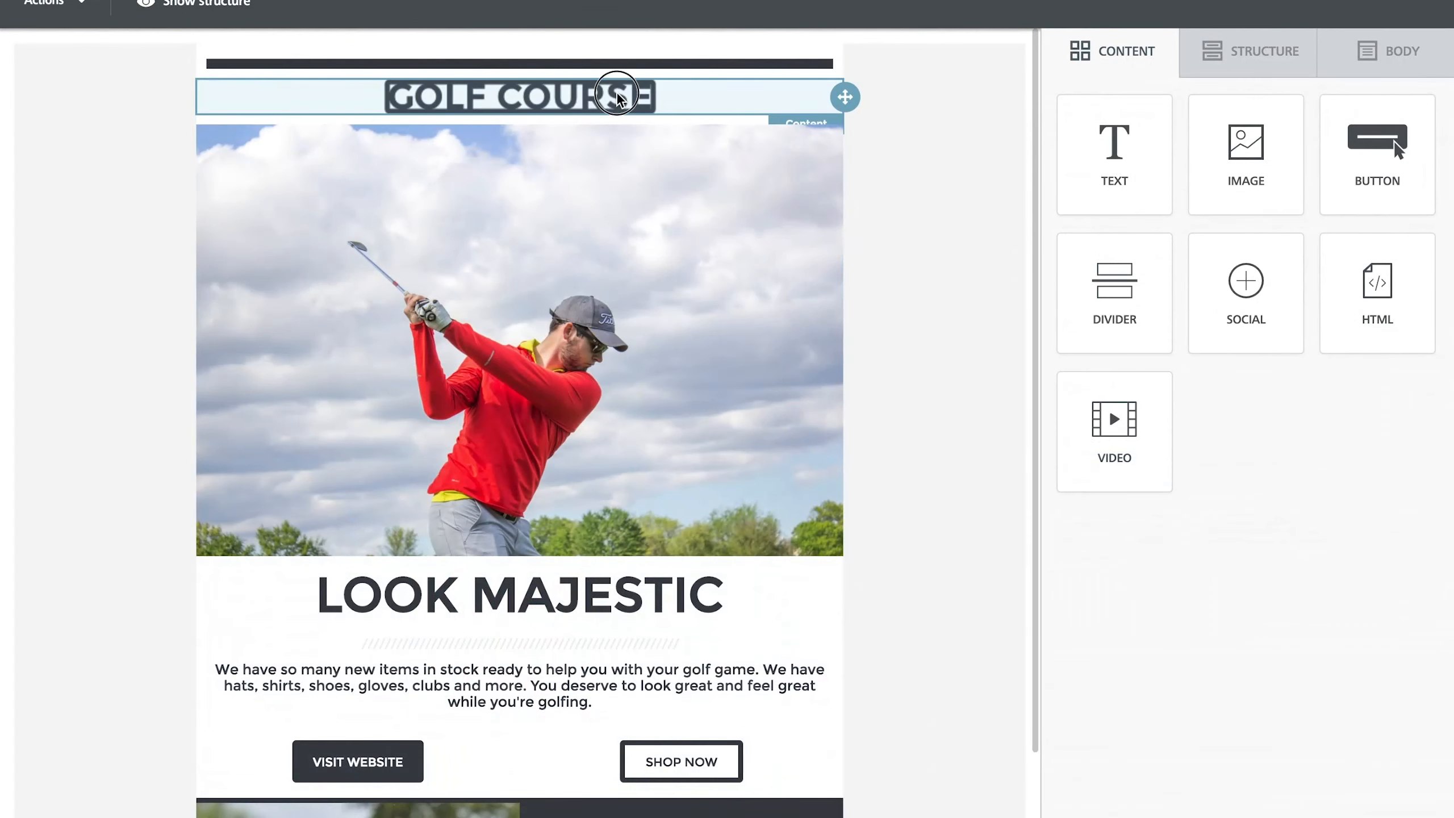
Upload CayacoaGolfClub-Logo.png as a replacement file for the GOLF COURSE header image.
{"action": "left_click", "coordinate": [617, 93]}
{"action": "left_click", "coordinate": [1121, 465]}
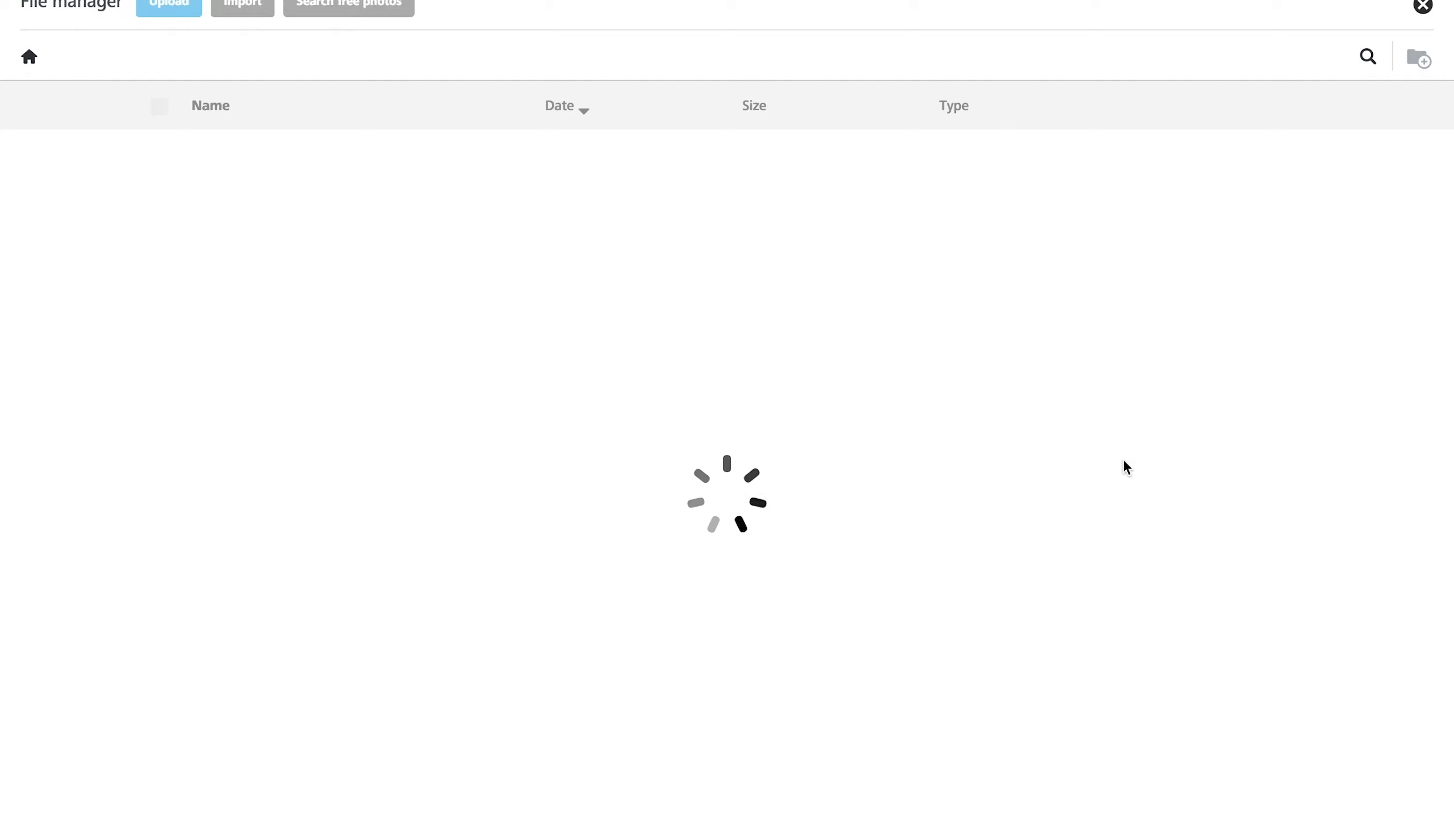
{"action": "left_click", "coordinate": [190, 9]}
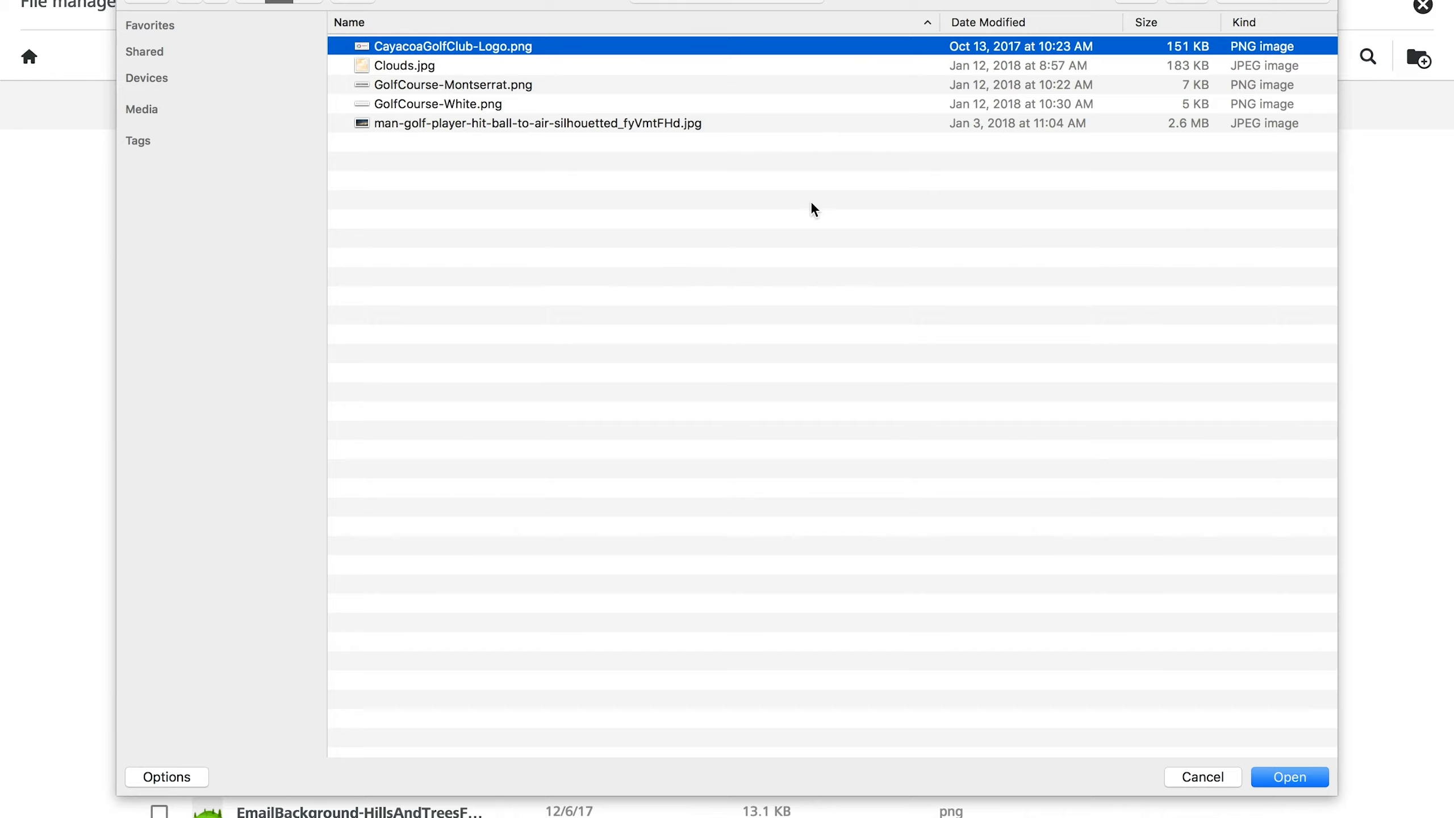
{"action": "left_click", "coordinate": [1296, 777]}
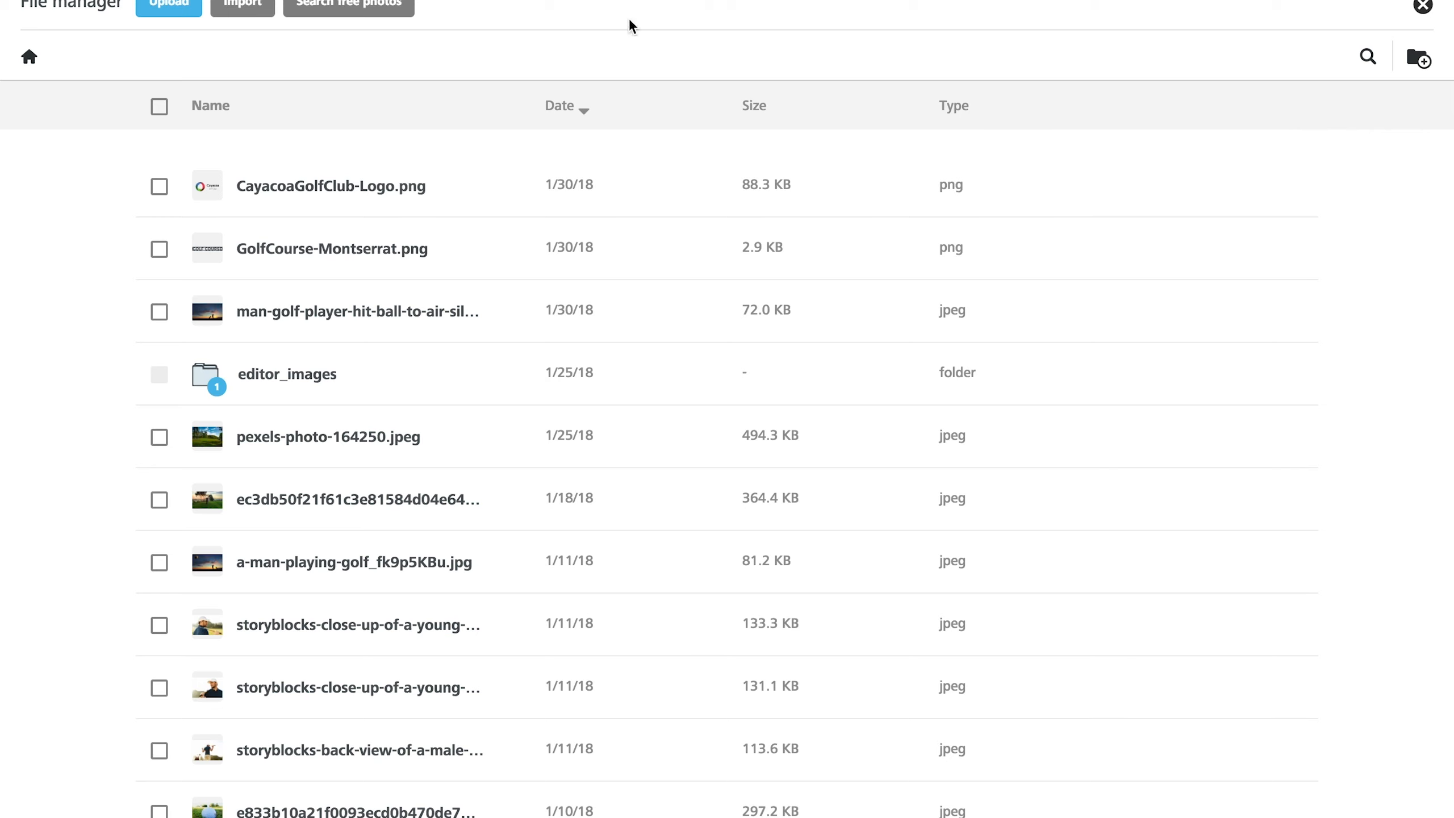
Use CayacoaGolfClub-Logo.png as the header image and set its width to 35% with auto width turned off.
{"action": "left_click", "coordinate": [362, 197]}
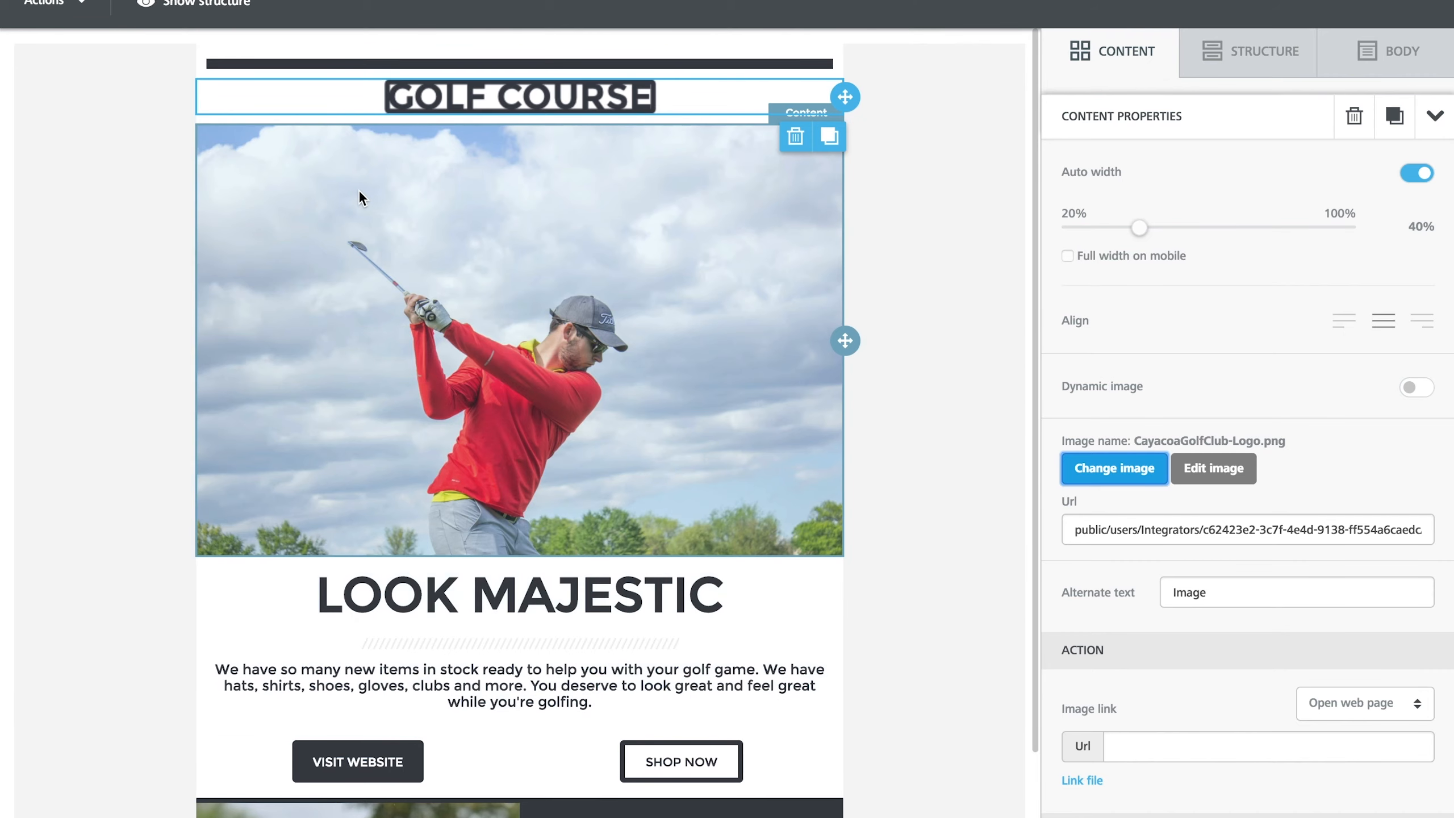
{"action": "left_click", "coordinate": [1416, 173]}
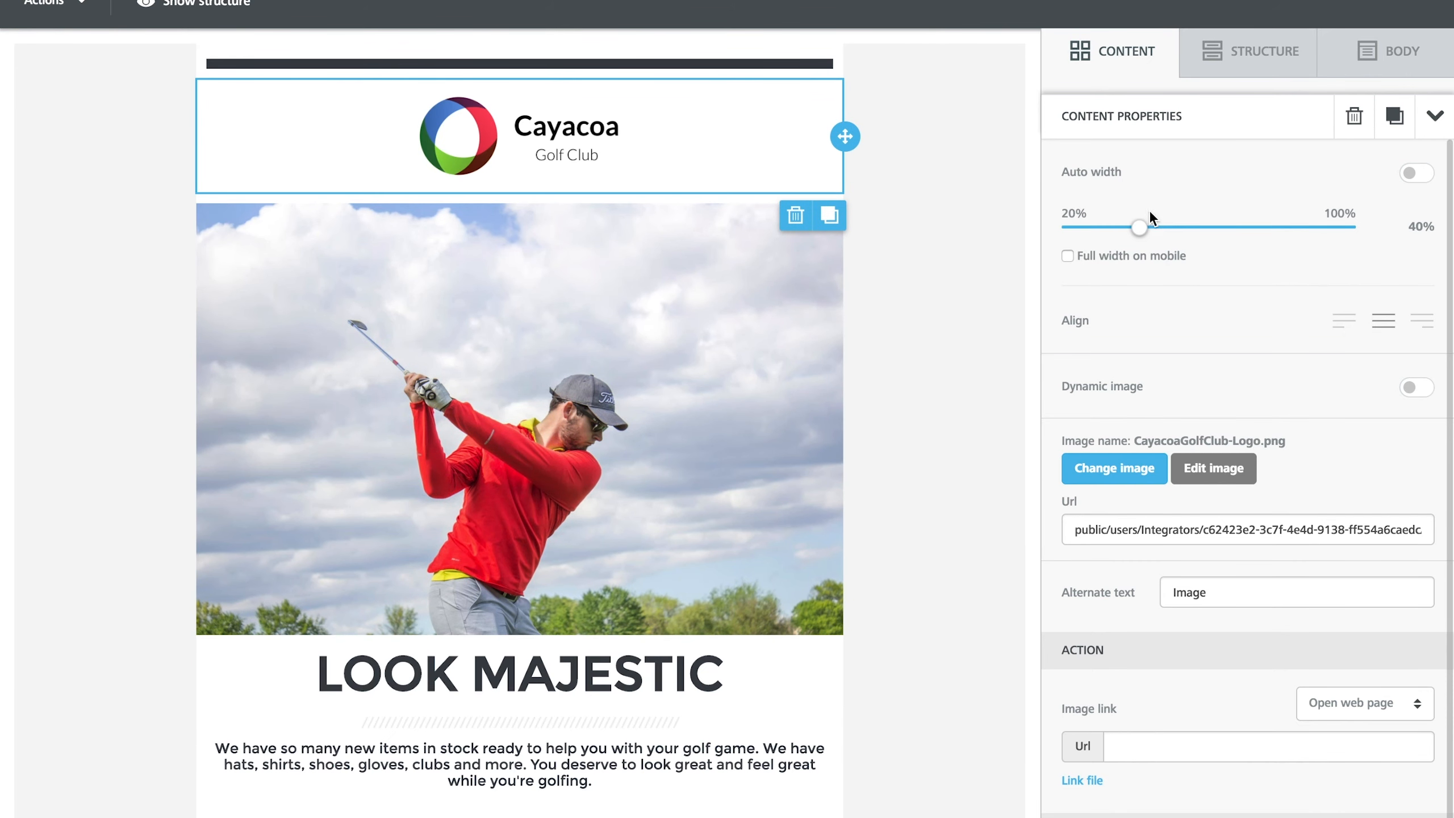
{"action": "mouse_move", "coordinate": [1140, 227]}
{"action": "left_mouse_down"}
{"action": "mouse_move", "coordinate": [1120, 229]}
{"action": "mouse_move", "coordinate": [1188, 229]}
{"action": "mouse_move", "coordinate": [1120, 230]}
{"action": "left_mouse_up"}
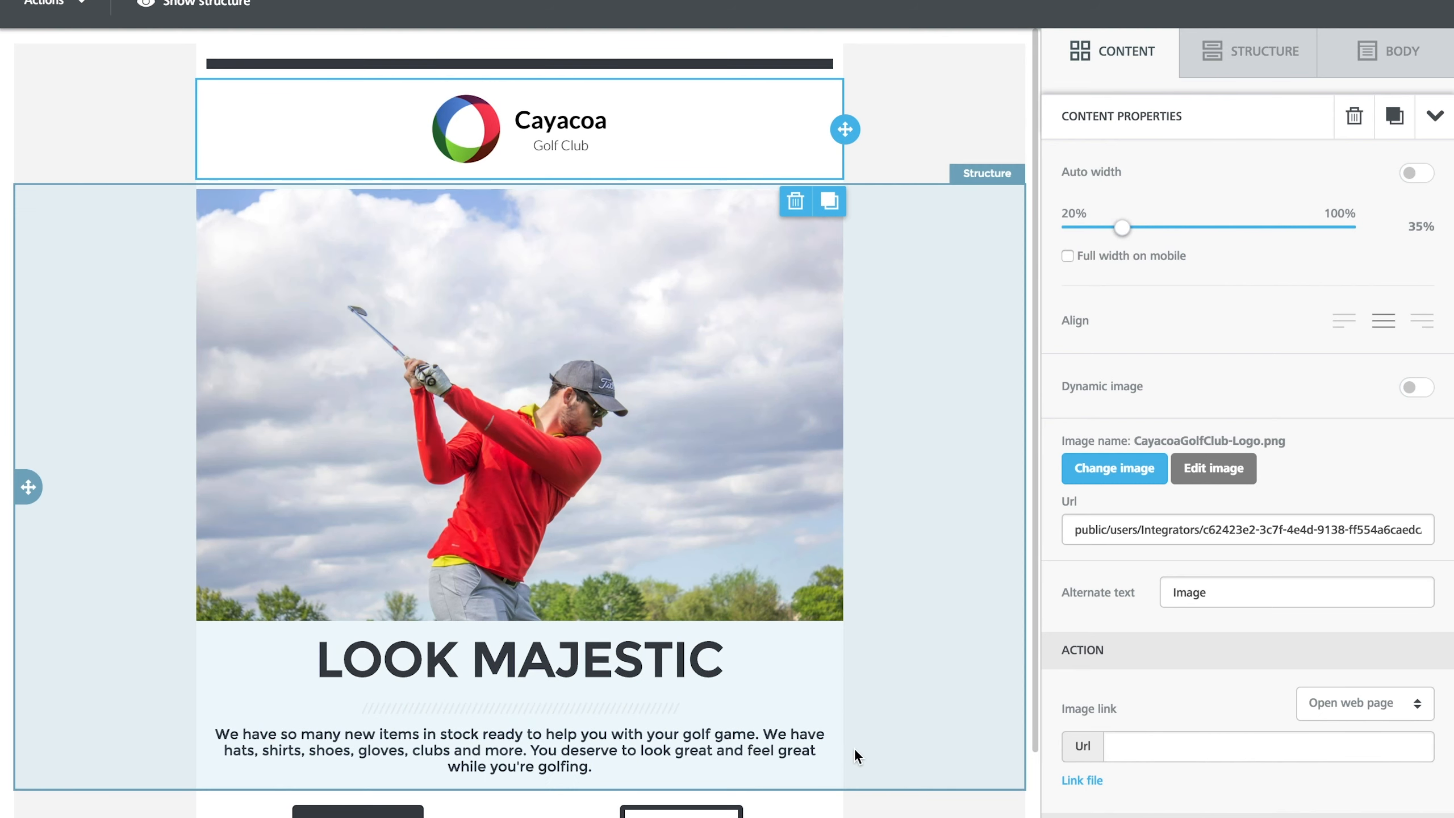
Move the paragraph about new items in stock to between the logo and the golfer photo.
{"action": "left_click_drag", "start_coordinate": [845, 750], "coordinate": [779, 183]}
{"action": "left_click", "coordinate": [779, 183]}
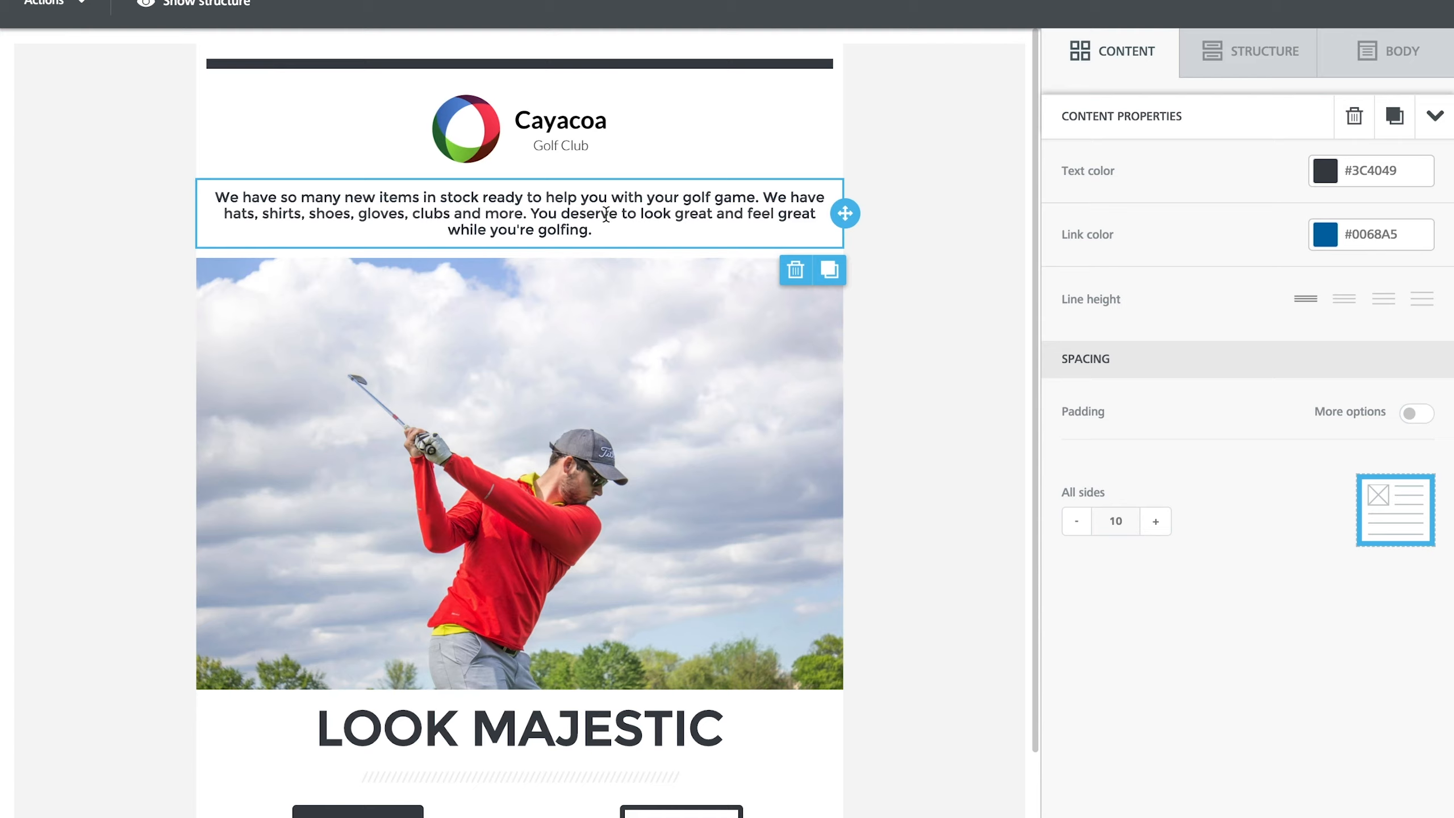
Replace the paragraph about new items in stock with "Ready for another exciting season,".
{"action": "left_click", "coordinate": [465, 212]}
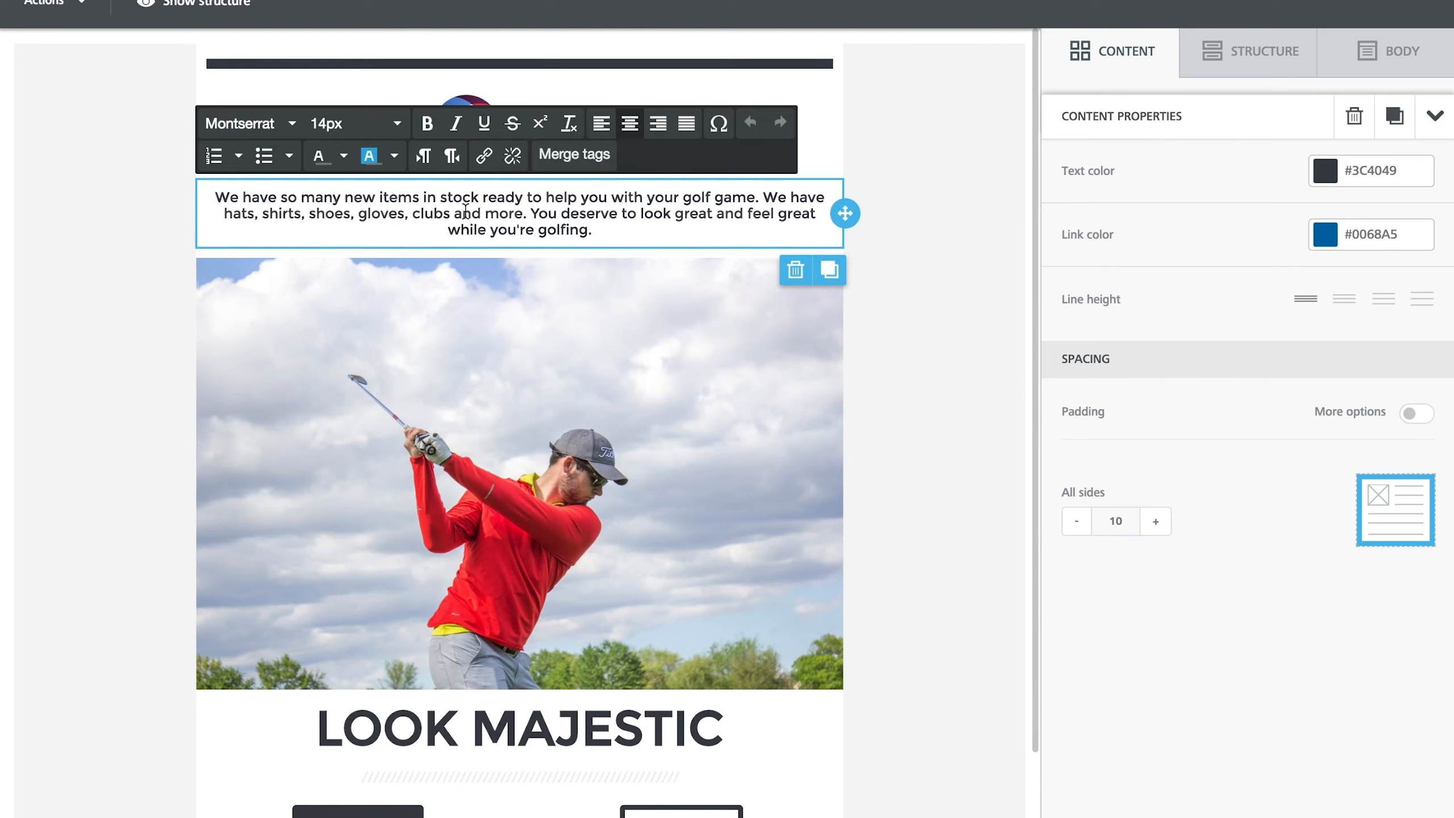
{"action": "triple_click", "coordinate": [465, 212]}
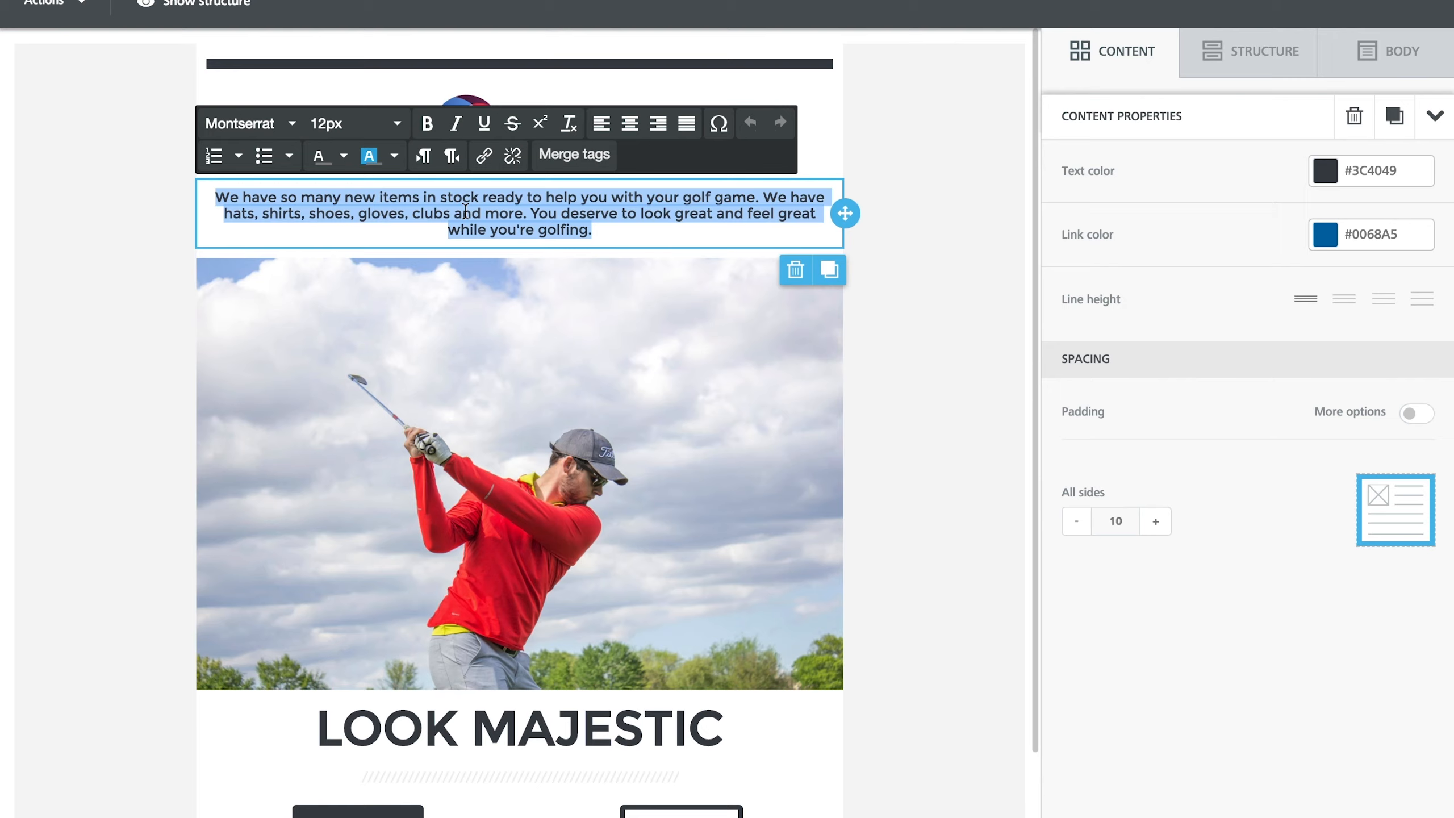
{"action": "key", "text": "BackSpace"}
{"action": "type", "text": "Read"}
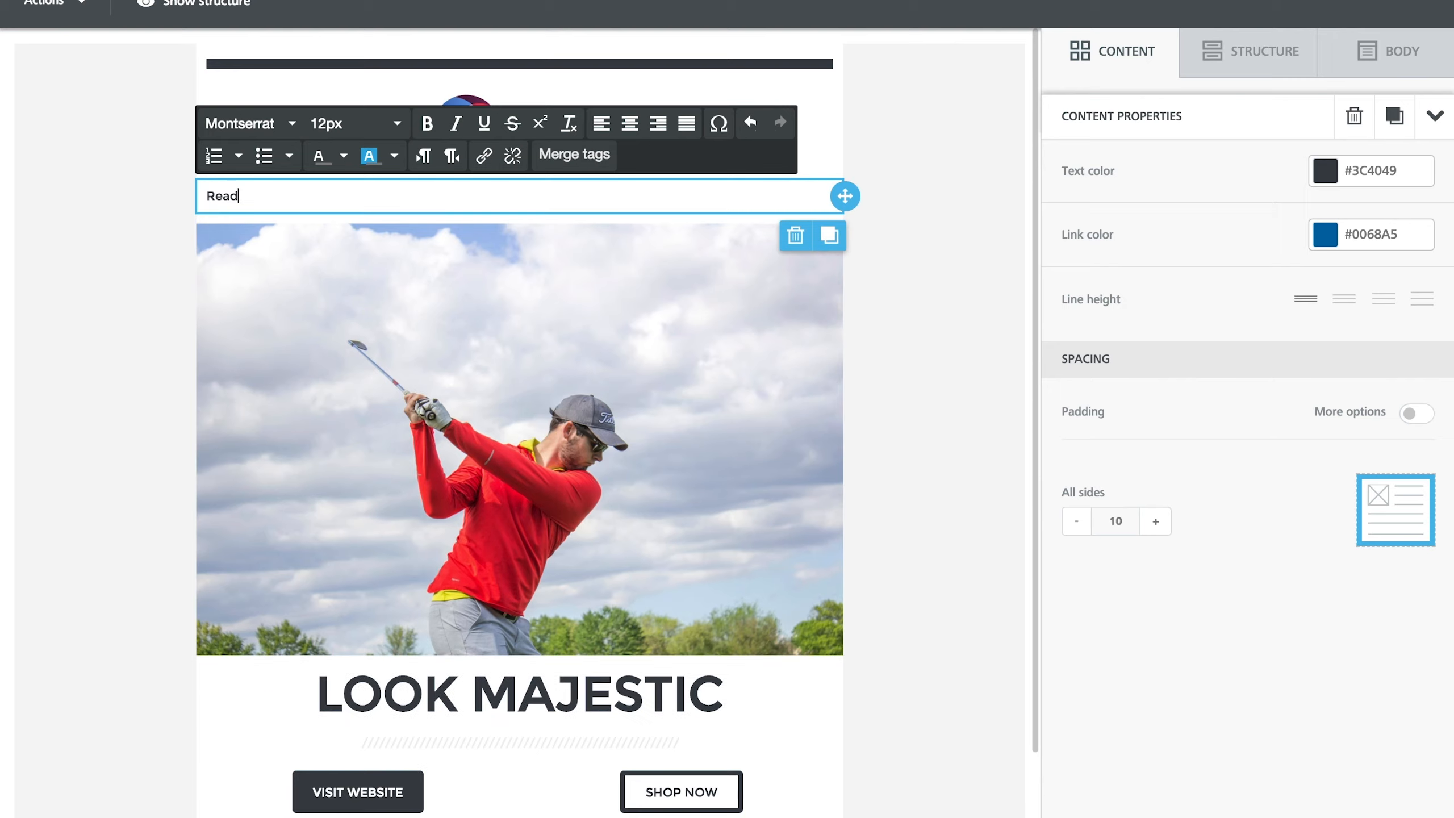
{"action": "type", "text": "y for another exciting season,"}
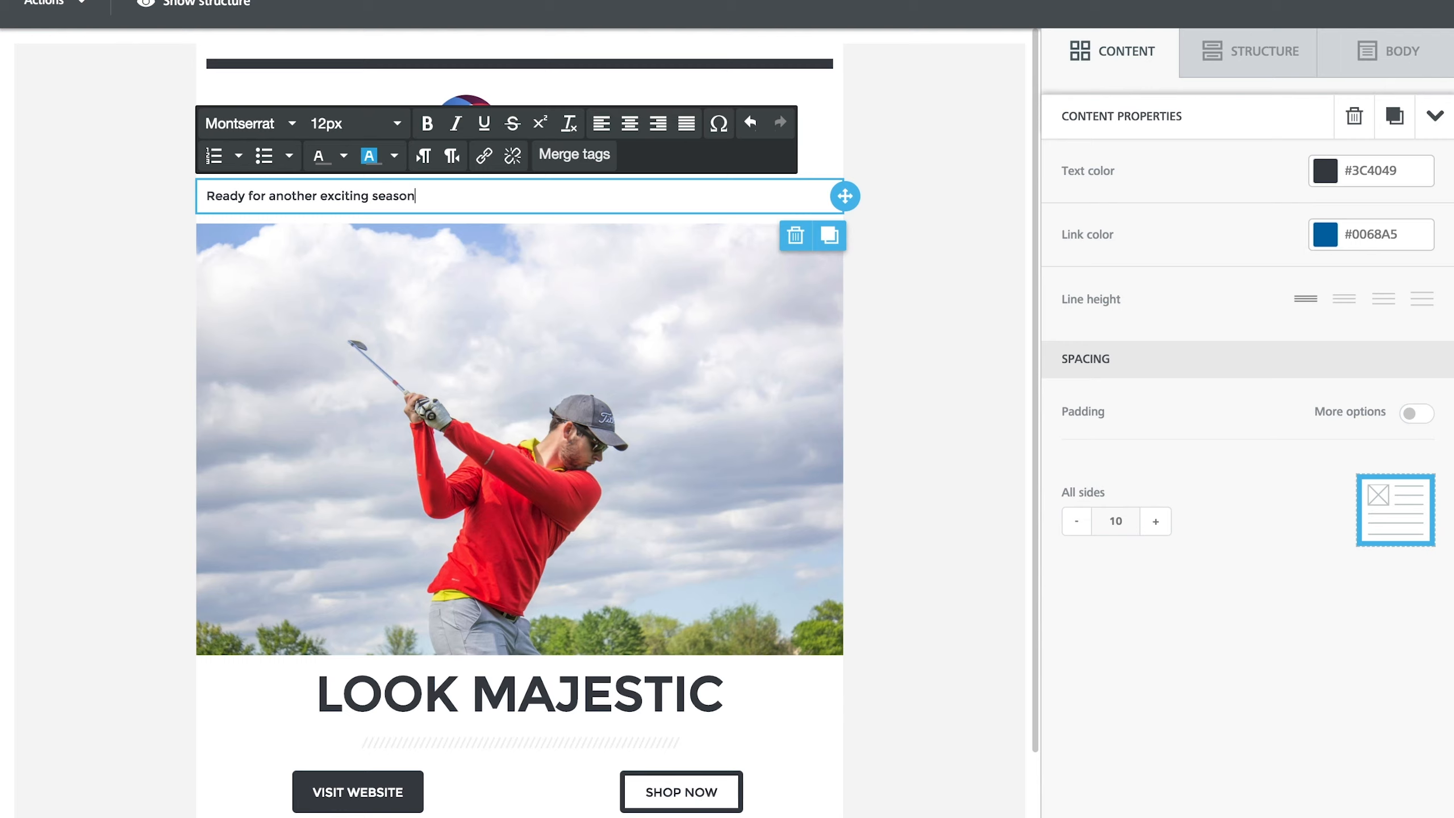
Set the font size of the "Ready for another exciting season," line to 18px.
{"action": "triple_click", "coordinate": [383, 195]}
{"action": "left_click", "coordinate": [396, 124]}
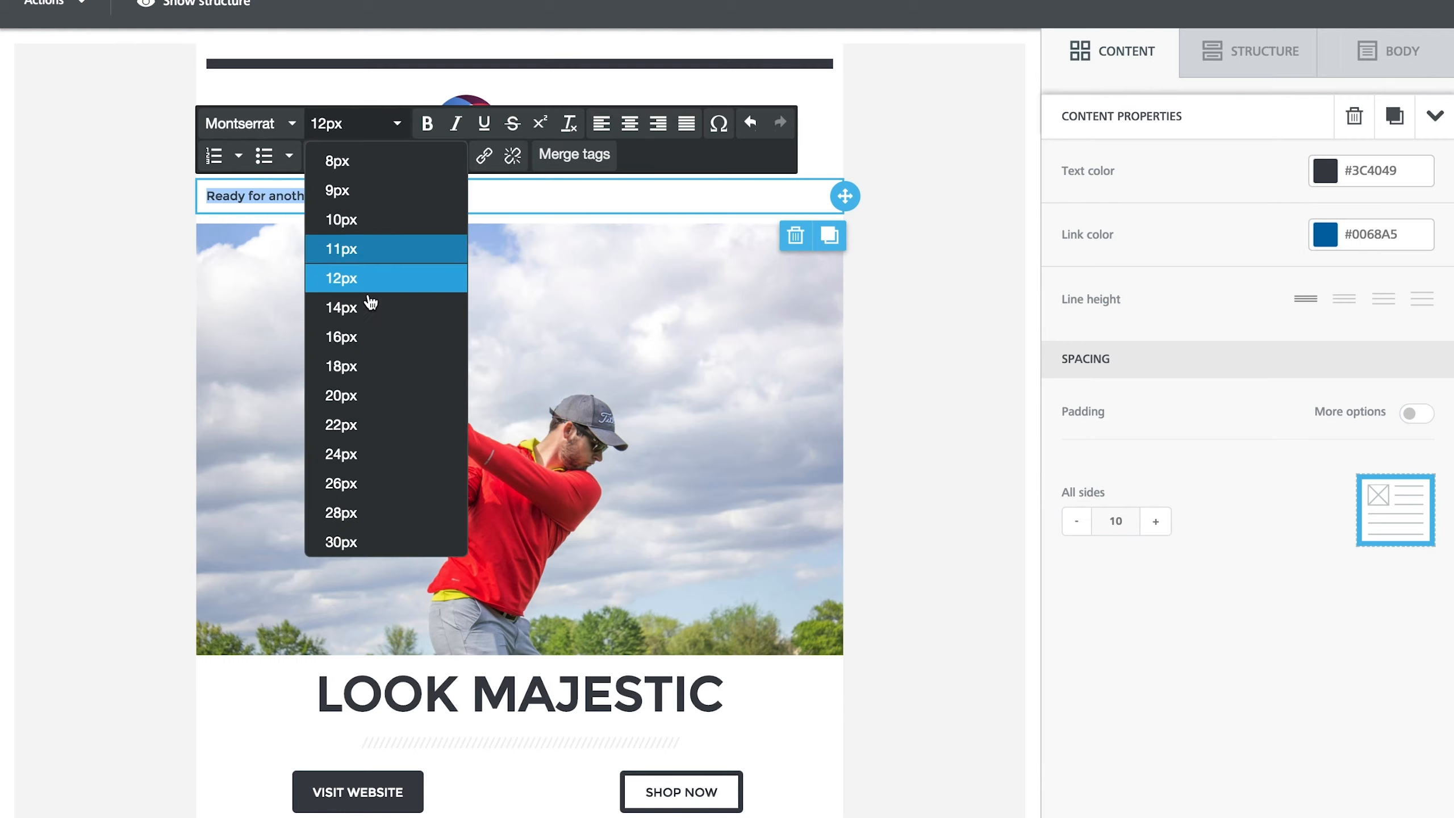
{"action": "left_click", "coordinate": [345, 370]}
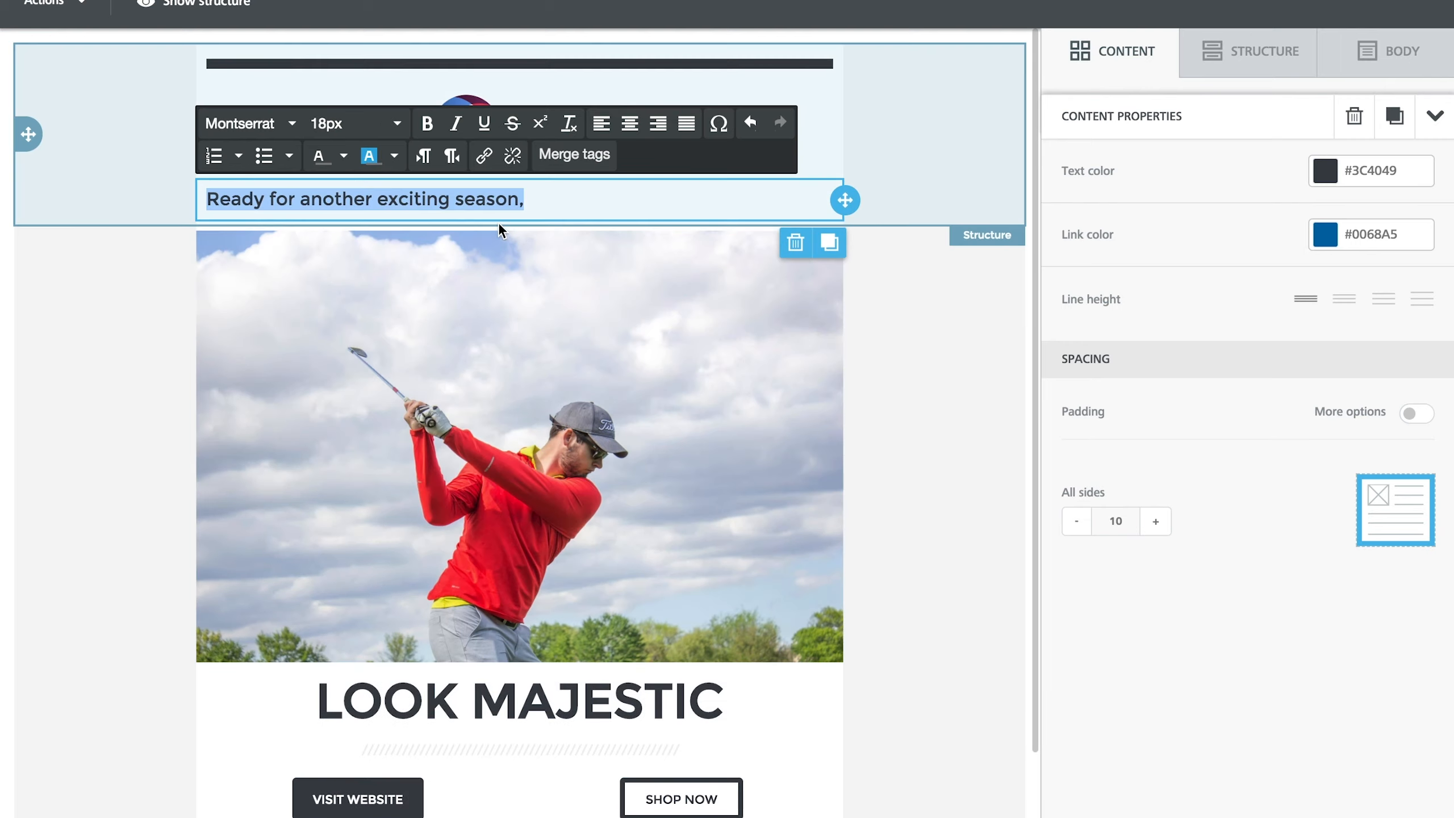
Add the customer first name merge tag after "season," and continue the text with "? Tee Times start March 12.".
{"action": "left_click", "coordinate": [518, 200]}
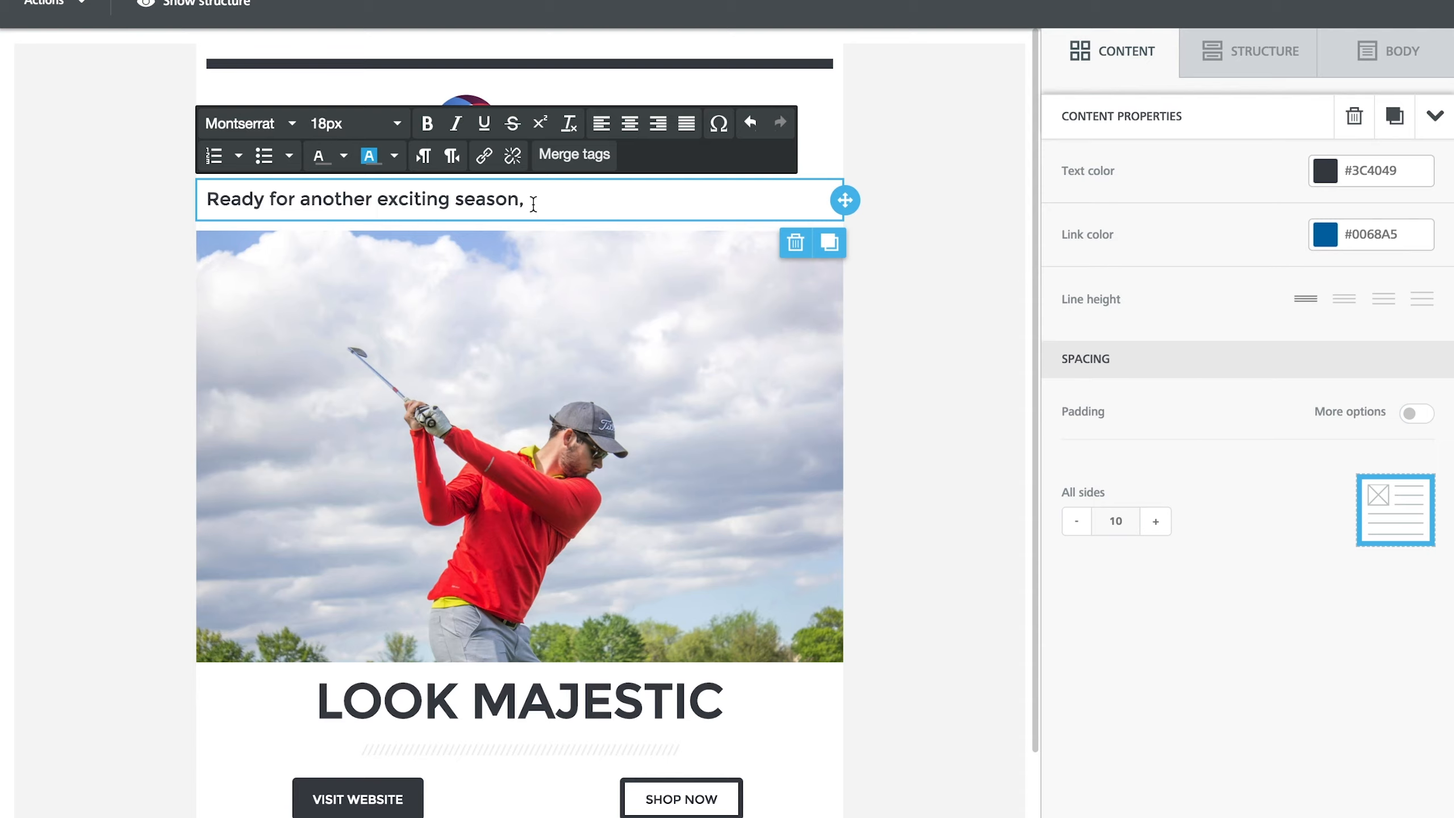
{"action": "left_click", "coordinate": [588, 166]}
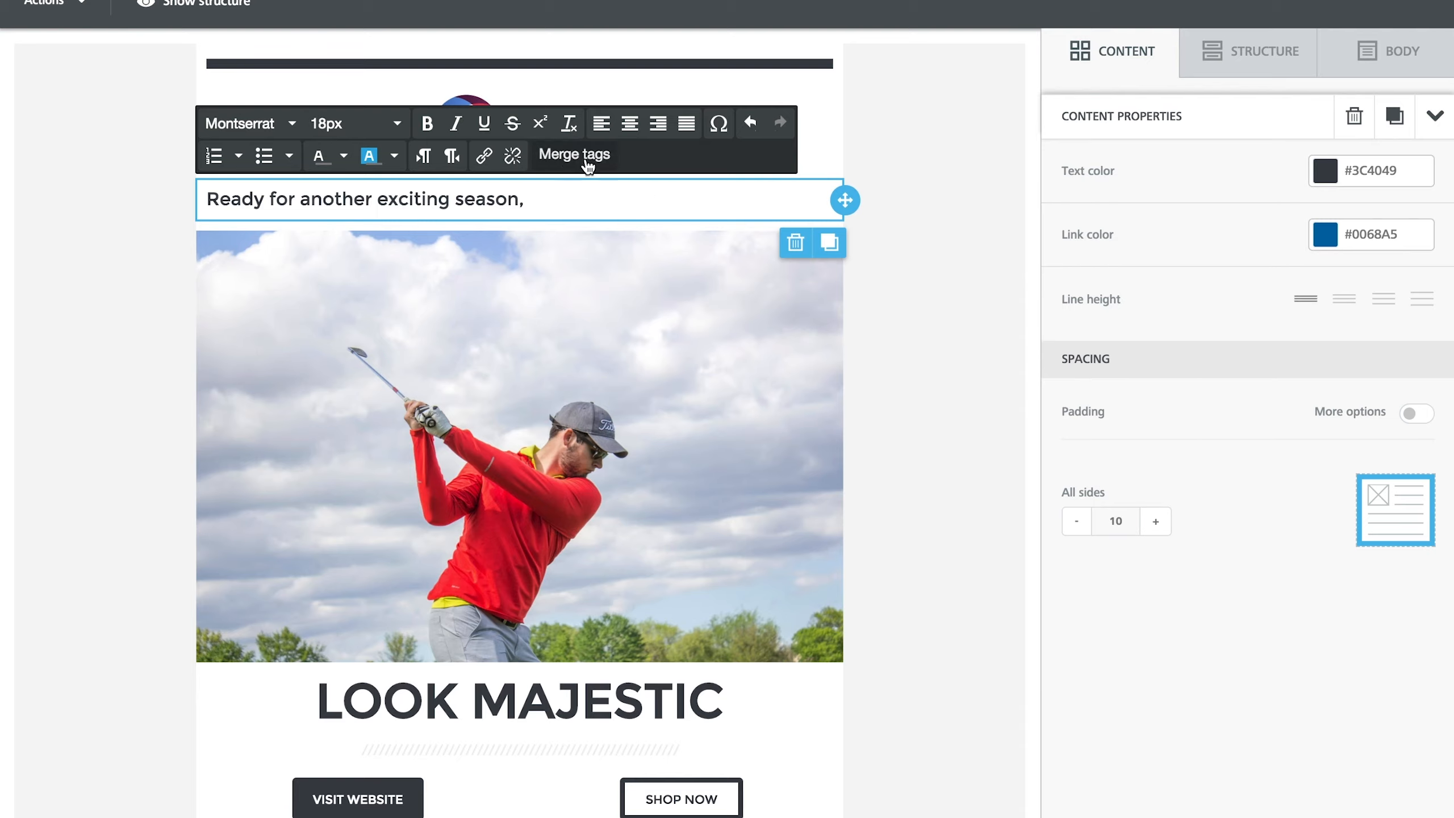
{"action": "left_click", "coordinate": [643, 195]}
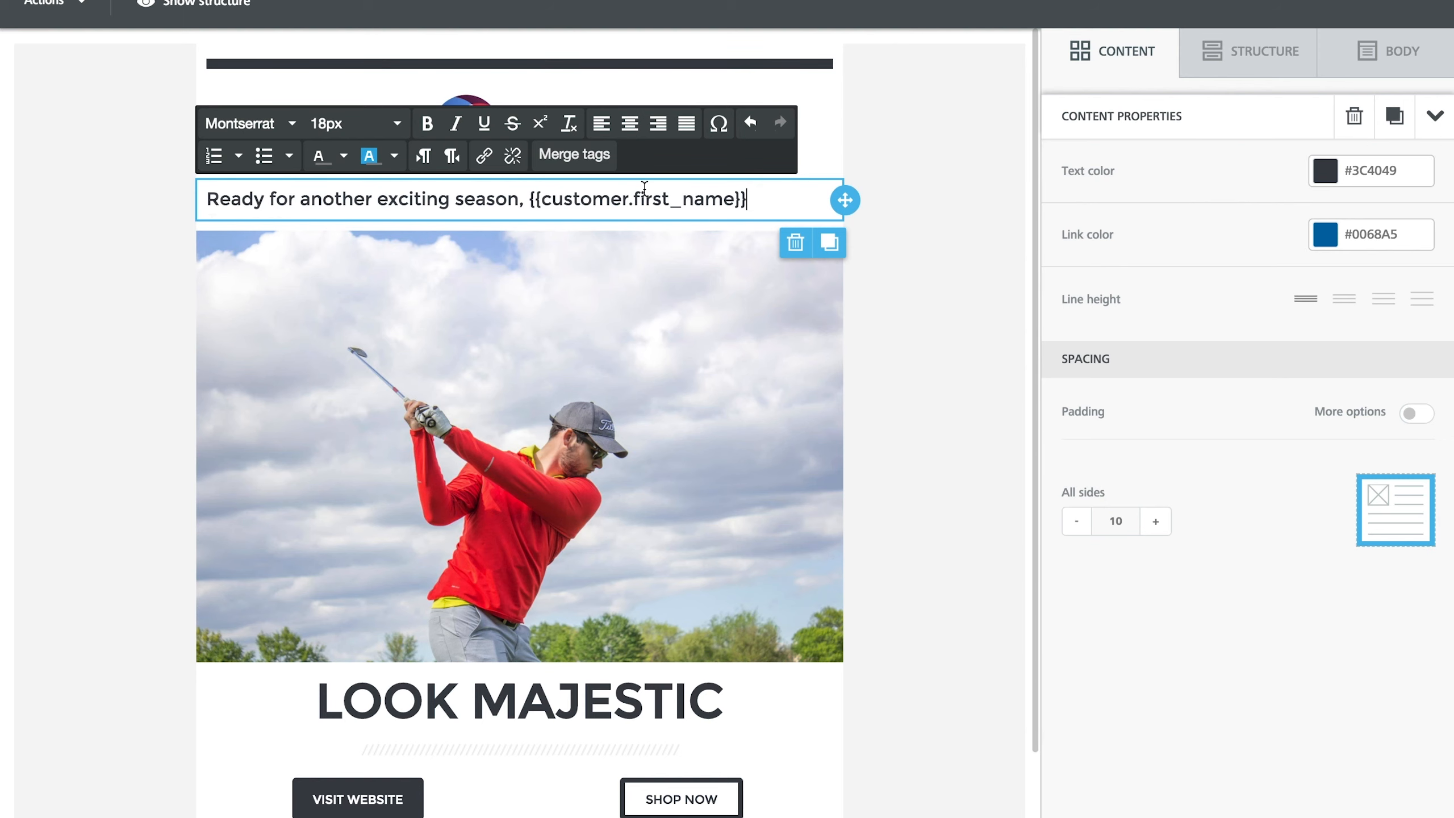
{"action": "type", "text": "? Tee Times start March 12."}
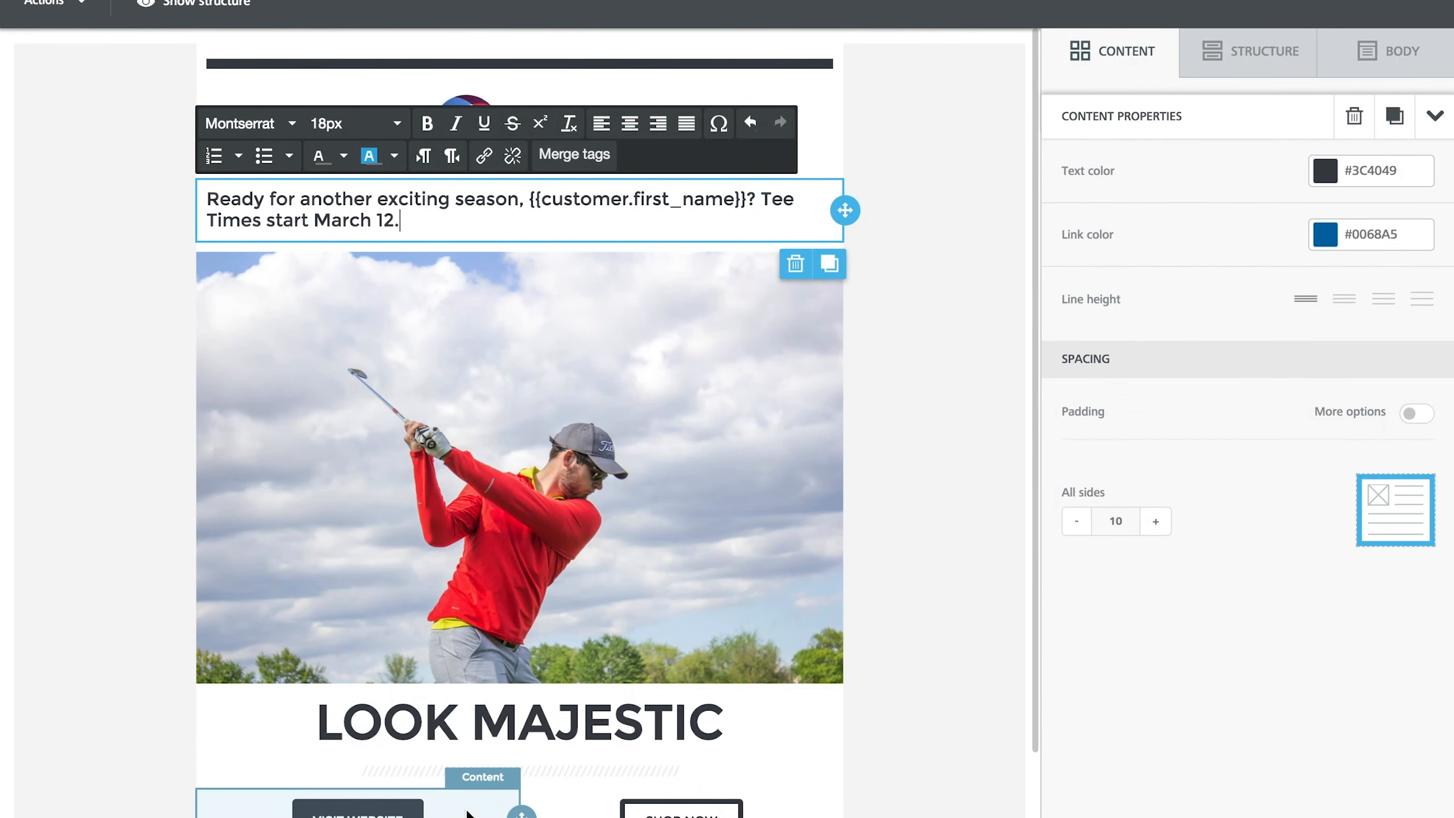
Move the VISIT WEBSITE button to between the intro text and the golfer photo.
{"action": "left_click", "coordinate": [466, 812]}
{"action": "left_click_drag", "start_coordinate": [521, 812], "coordinate": [590, 618]}
{"action": "left_click_drag", "start_coordinate": [845, 715], "coordinate": [764, 248]}
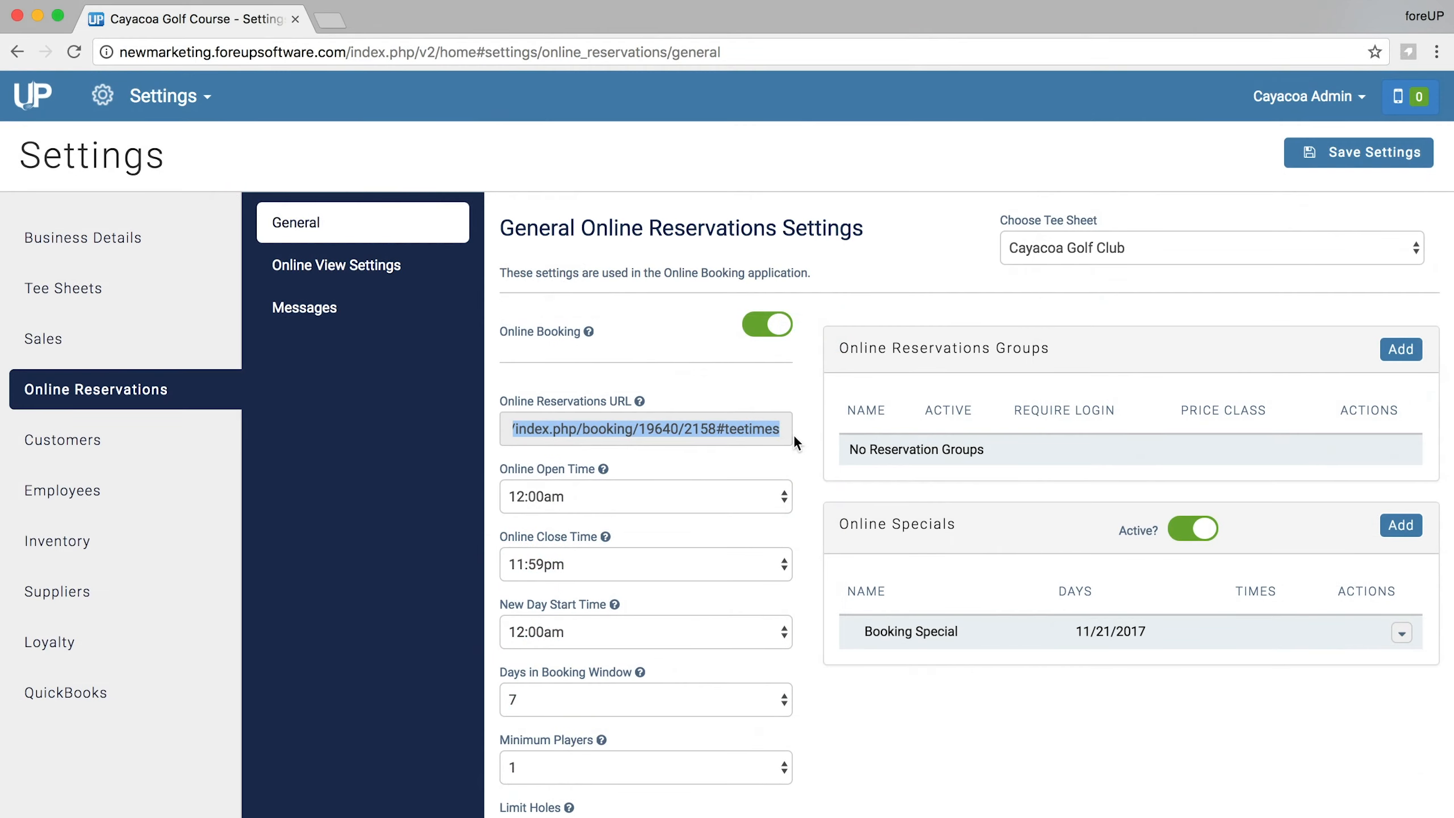
Copy the Online Reservations URL from the general online reservations settings and open it in a new browser tab.
{"action": "left_click_drag", "start_coordinate": [795, 432], "coordinate": [752, 434]}
{"action": "right_click", "coordinate": [751, 434]}
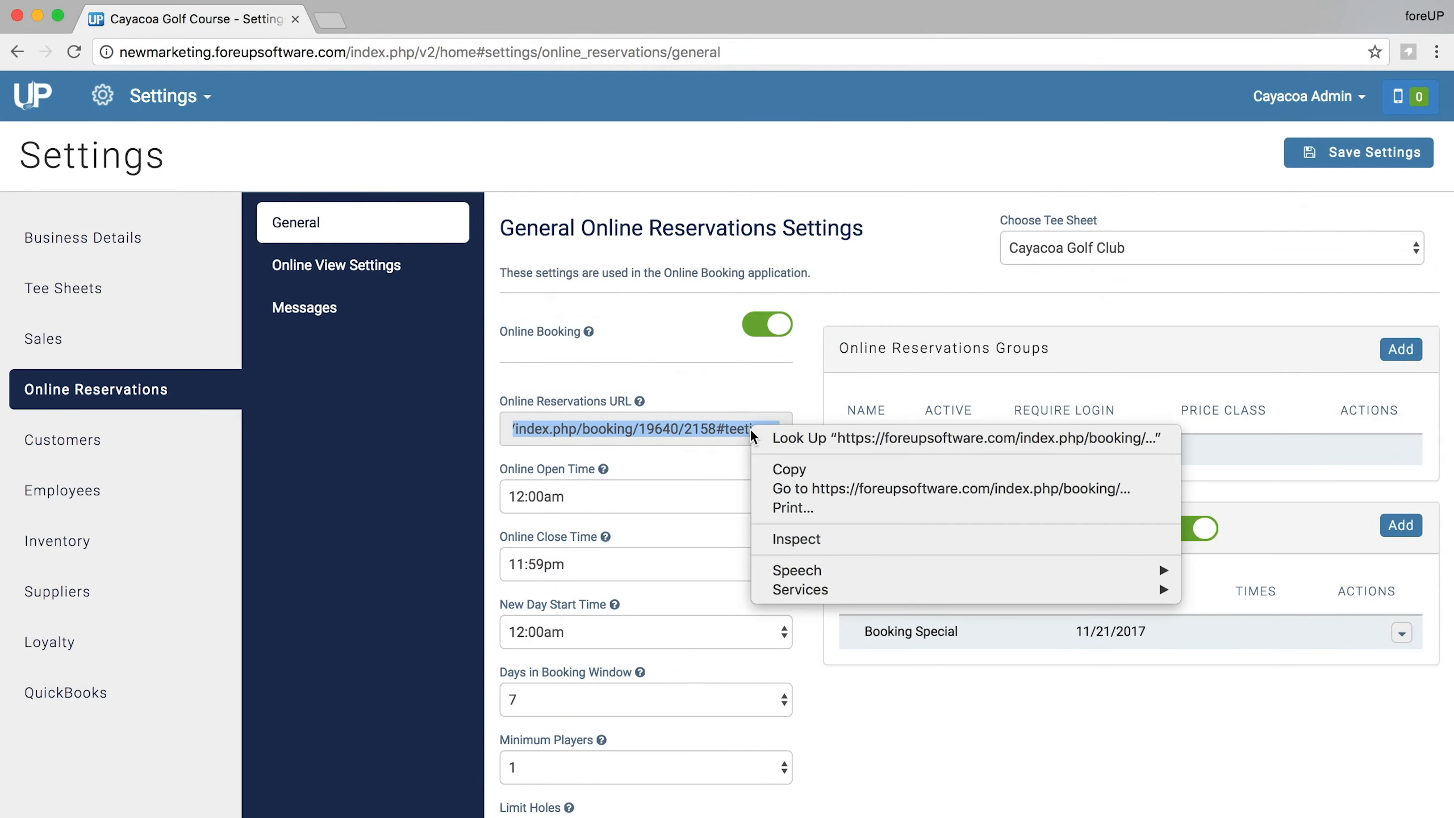
{"action": "left_click", "coordinate": [783, 471]}
{"action": "key", "text": "ctrl+Right"}
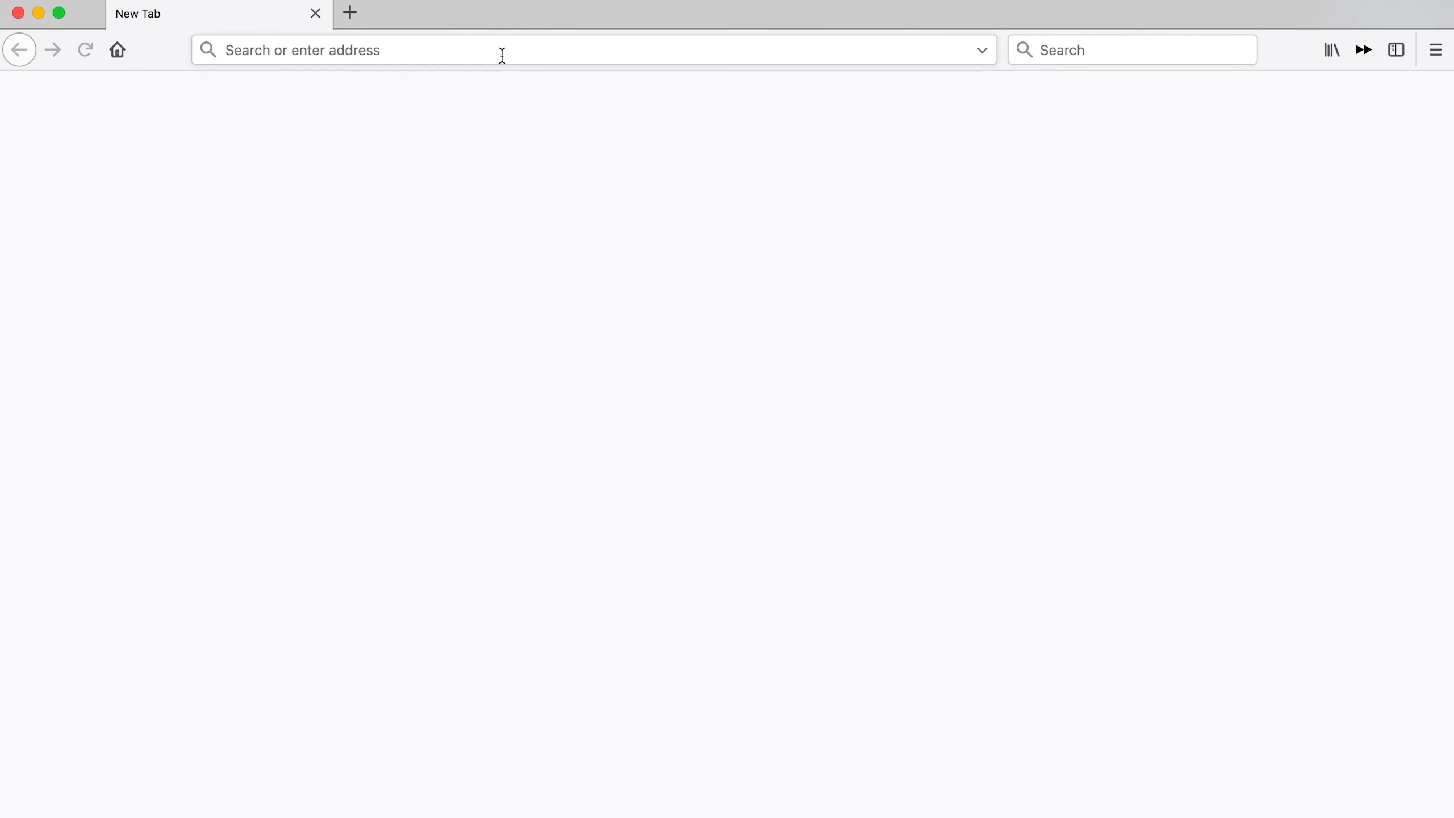
{"action": "right_click", "coordinate": [502, 55]}
{"action": "left_click", "coordinate": [539, 137]}
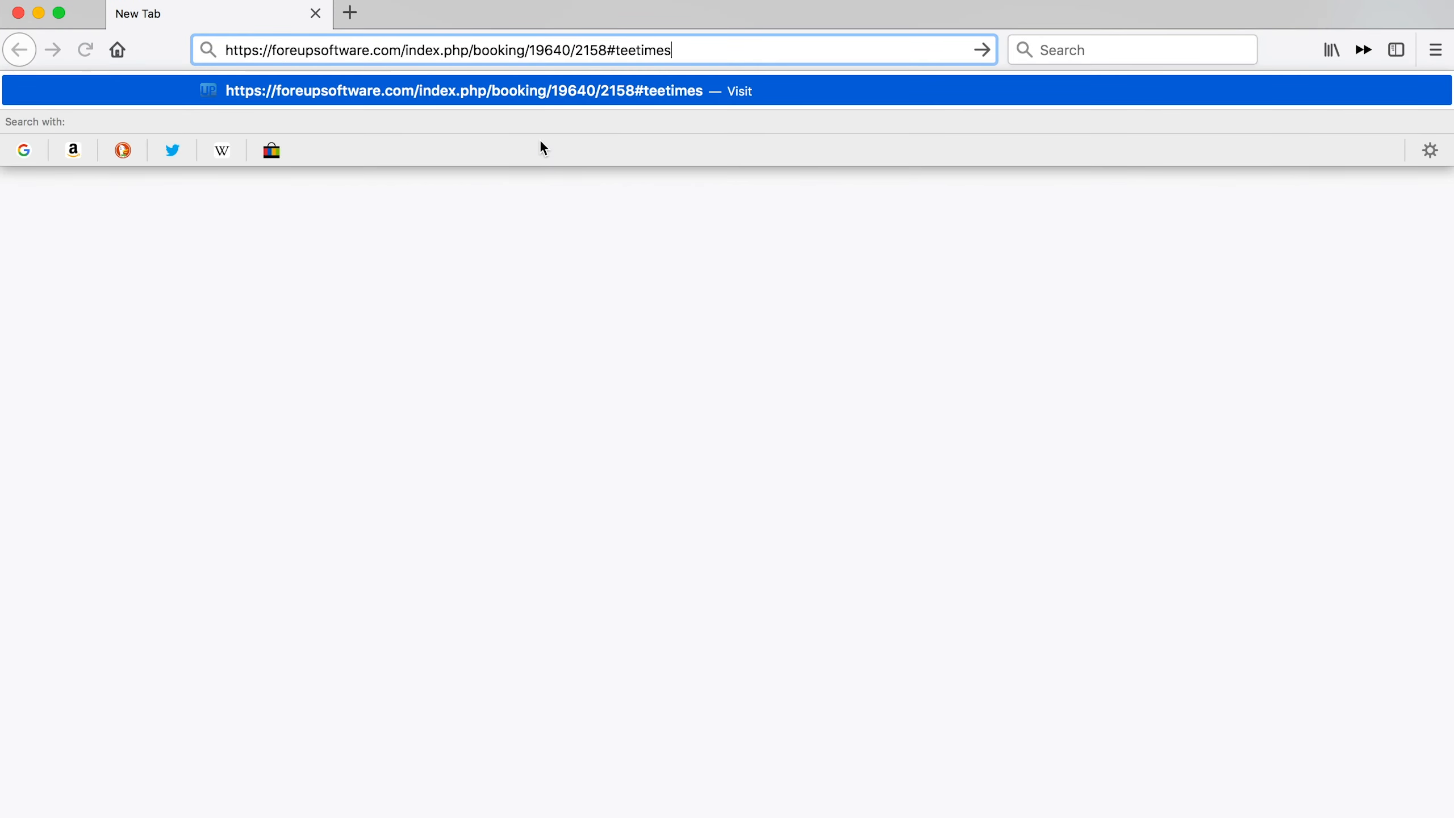
{"action": "key", "text": "Return"}
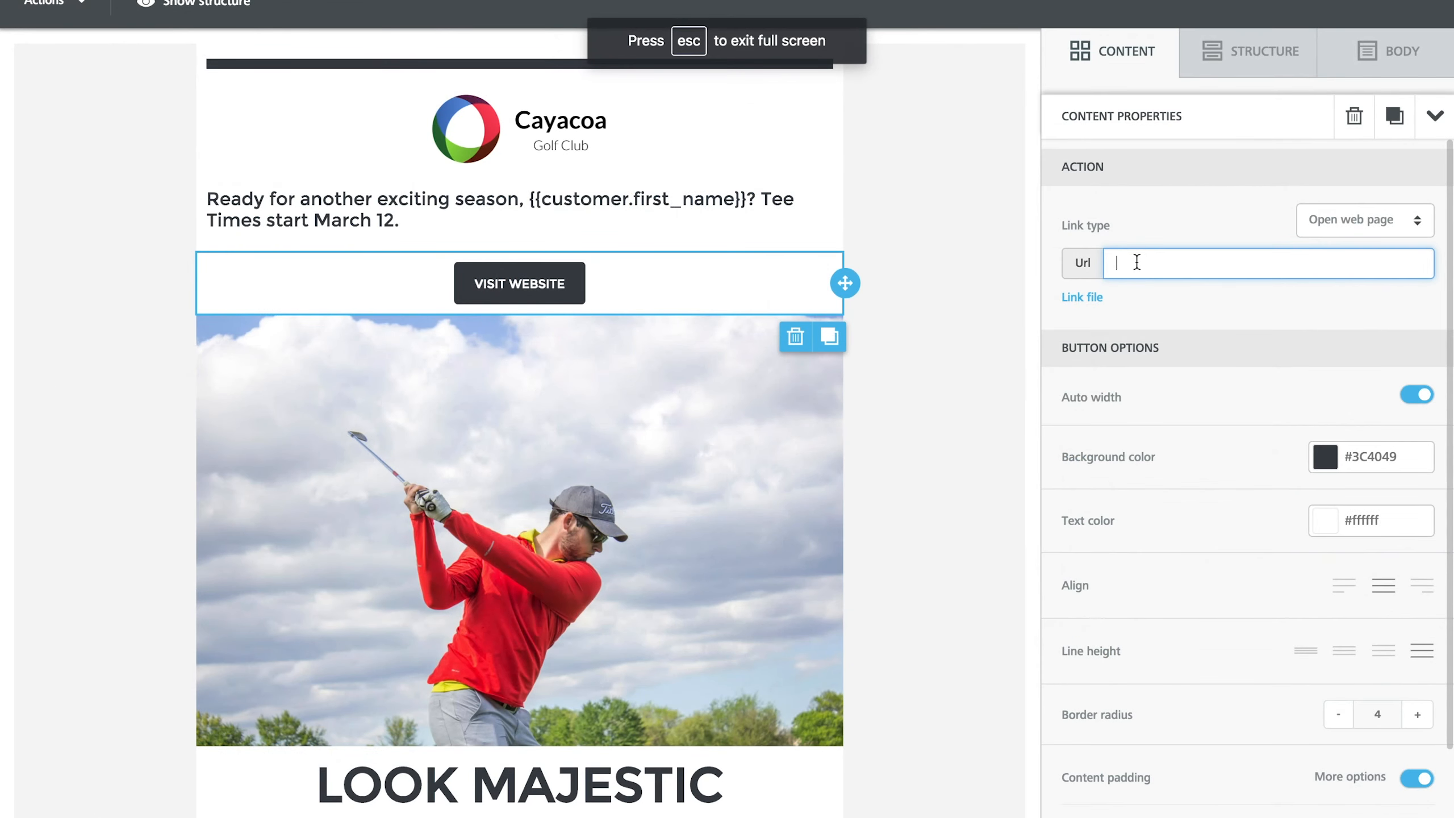
In the email editor, paste the copied online reservations URL as the VISIT WEBSITE button's web page link.
{"action": "key", "text": "ctrl+v"}
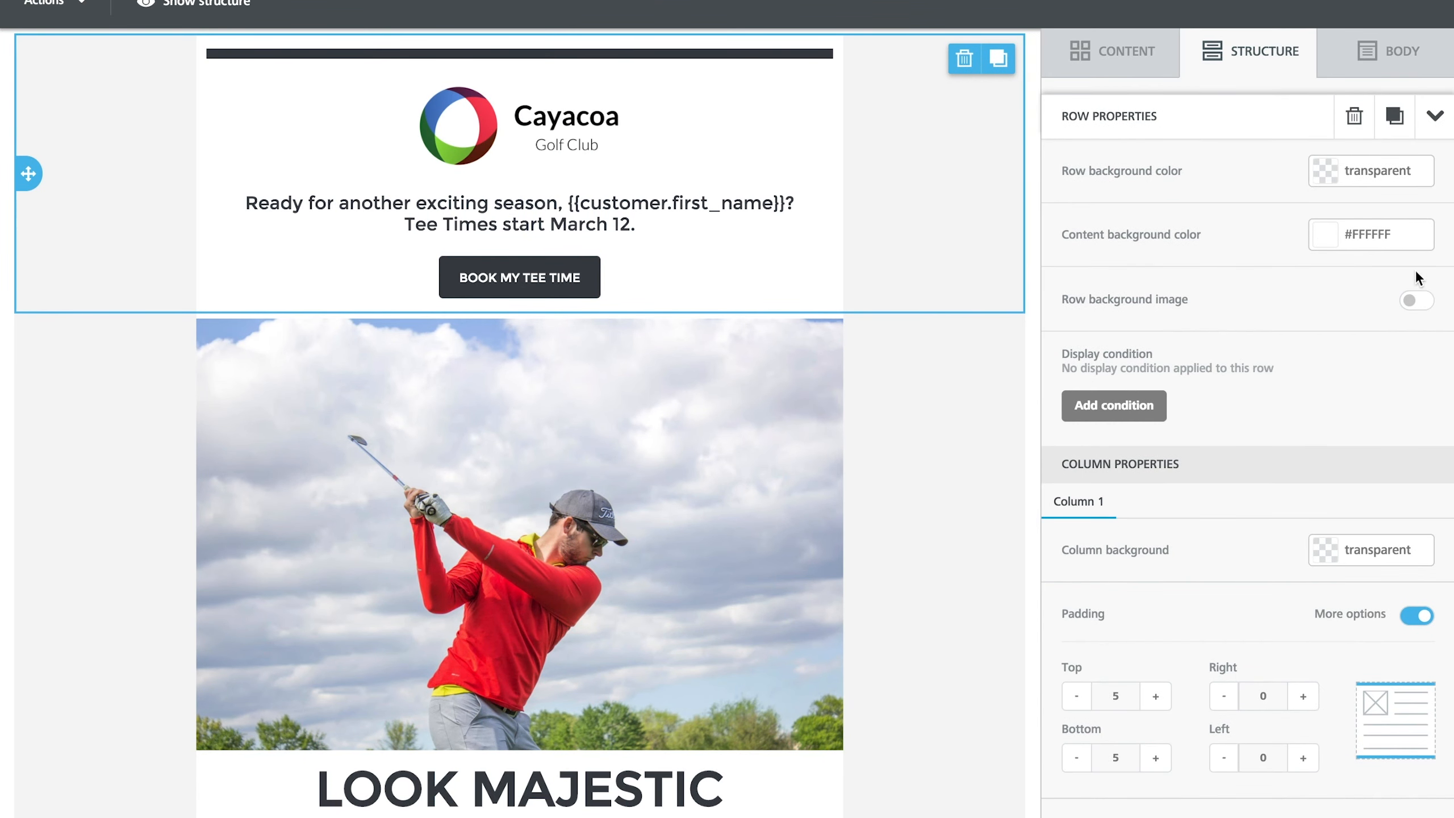
Turn on the header row's background image and use a stored photo with a blurred golf course background.
{"action": "left_click", "coordinate": [1416, 298]}
{"action": "left_click", "coordinate": [1150, 348]}
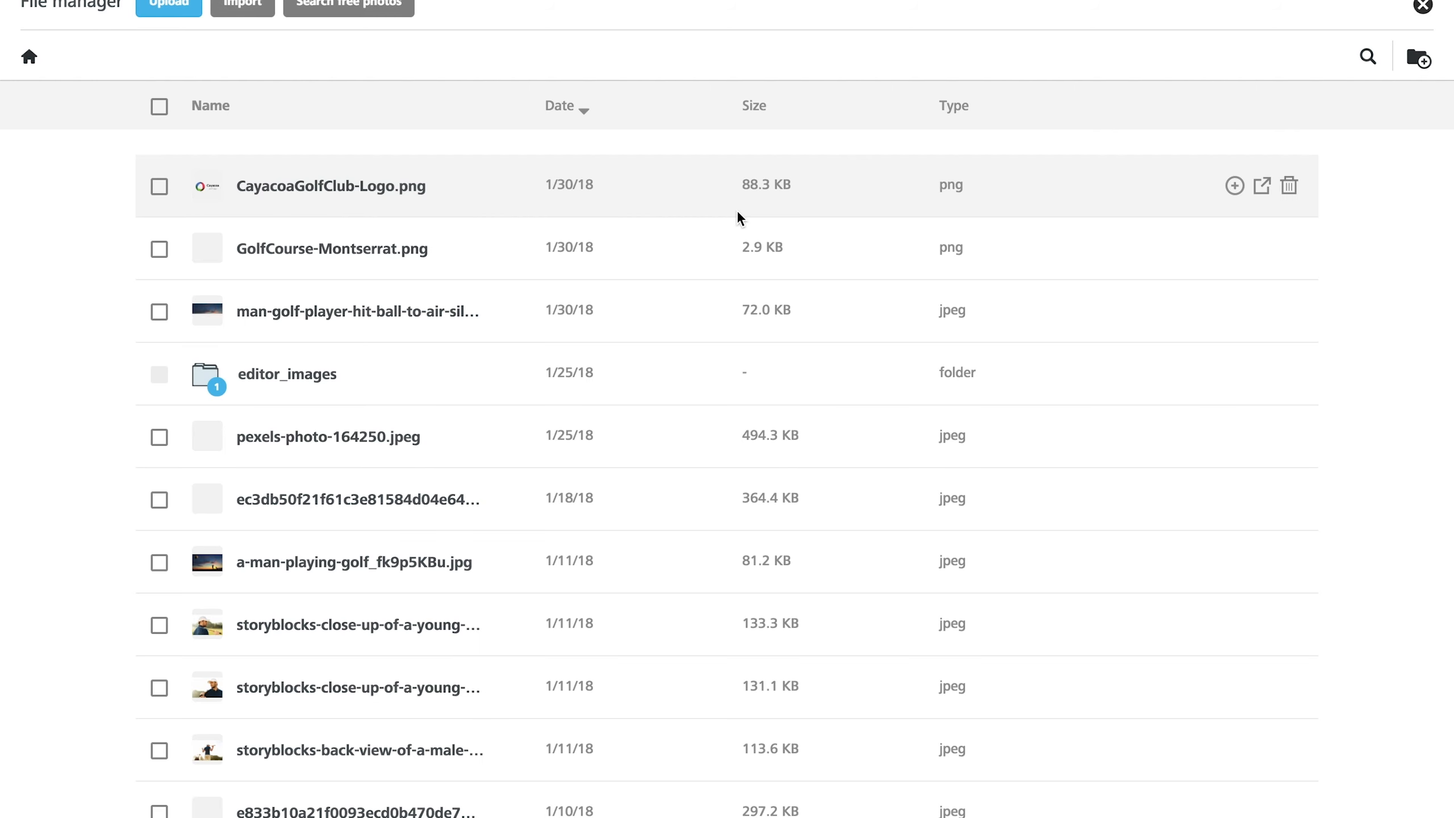
{"action": "scroll", "coordinate": [282, 325], "scroll_direction": "down", "scroll_amount": 3}
{"action": "left_click", "coordinate": [294, 630]}
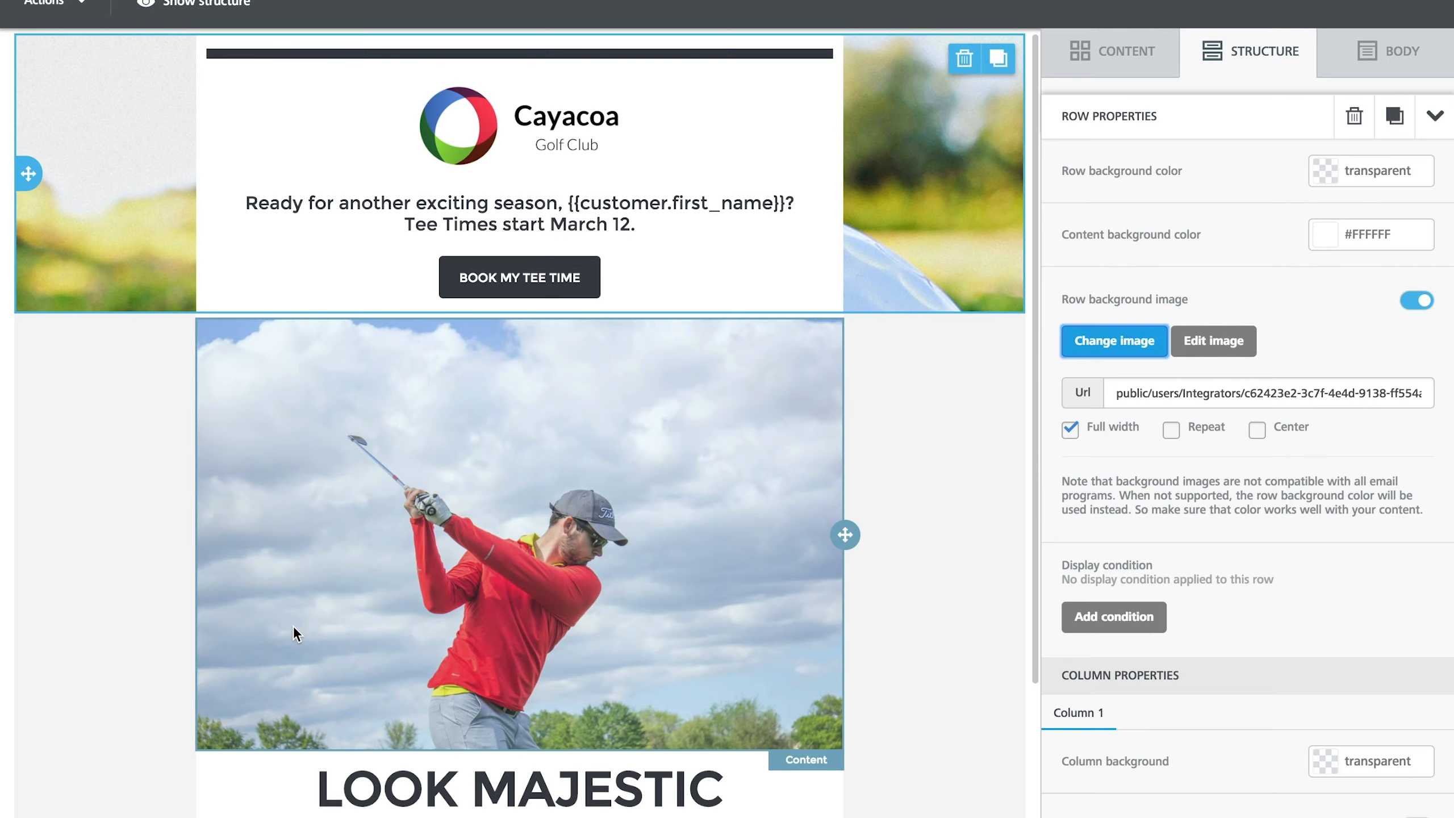
Delete the photo of the golfer in red and the row containing the SHOP NOW button.
{"action": "left_click", "coordinate": [813, 501]}
{"action": "left_click", "coordinate": [796, 773]}
{"action": "left_click", "coordinate": [796, 533]}
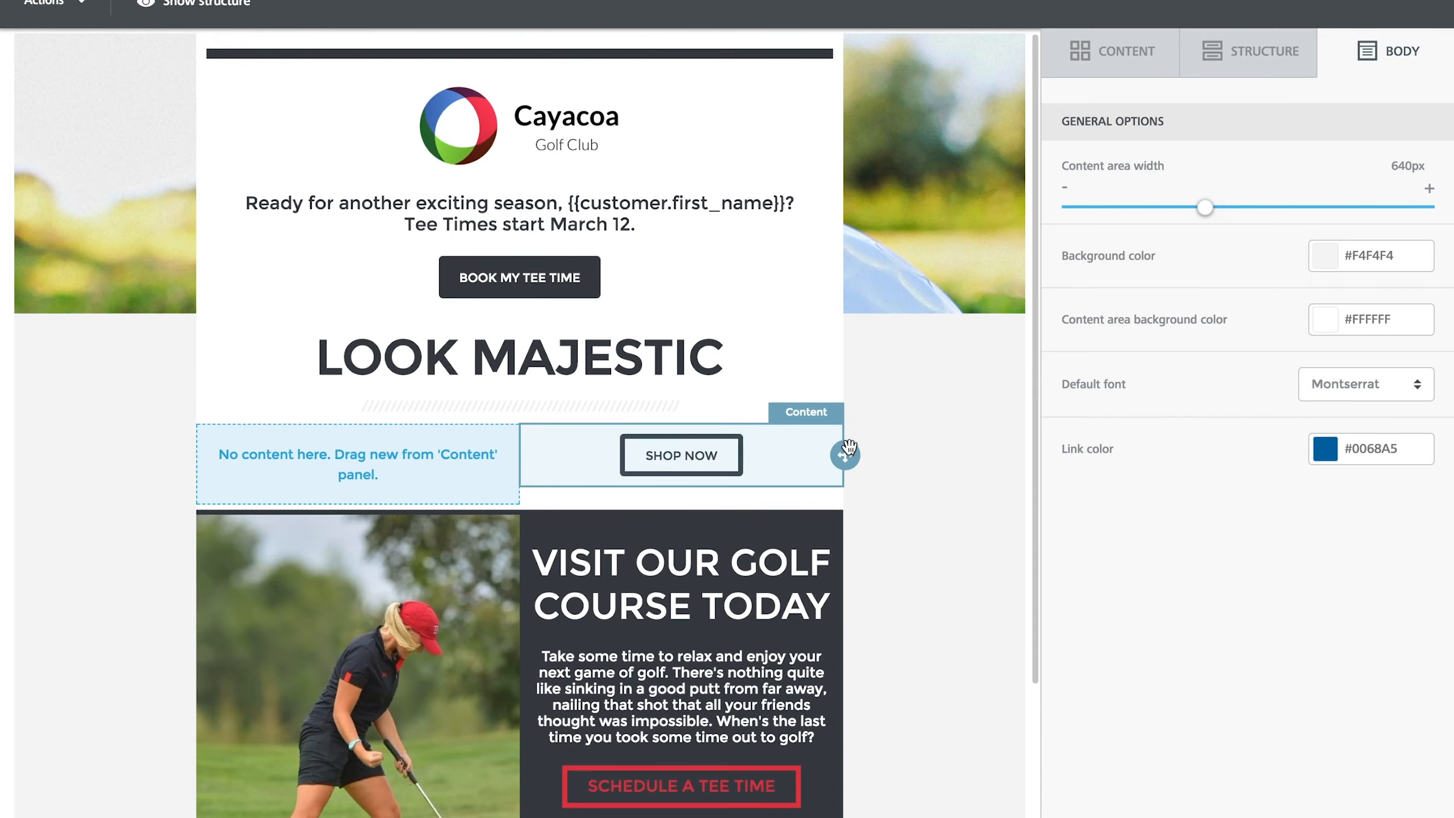
{"action": "left_click", "coordinate": [967, 450]}
{"action": "left_click", "coordinate": [796, 509]}
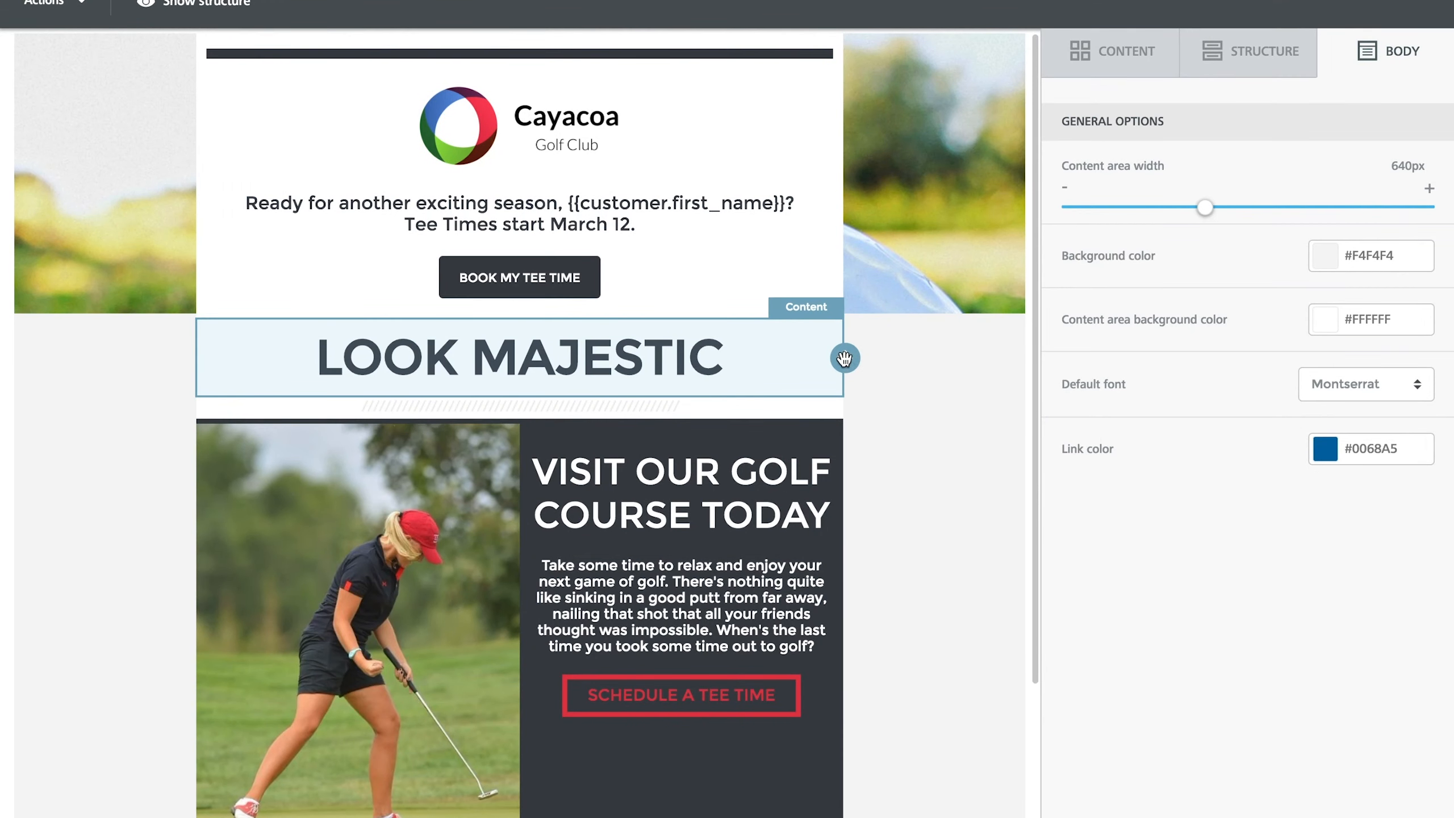
Delete the LOOK MAJESTIC heading and the hatched divider beneath it.
{"action": "left_click", "coordinate": [884, 359]}
{"action": "left_click", "coordinate": [964, 338]}
{"action": "left_click", "coordinate": [795, 529]}
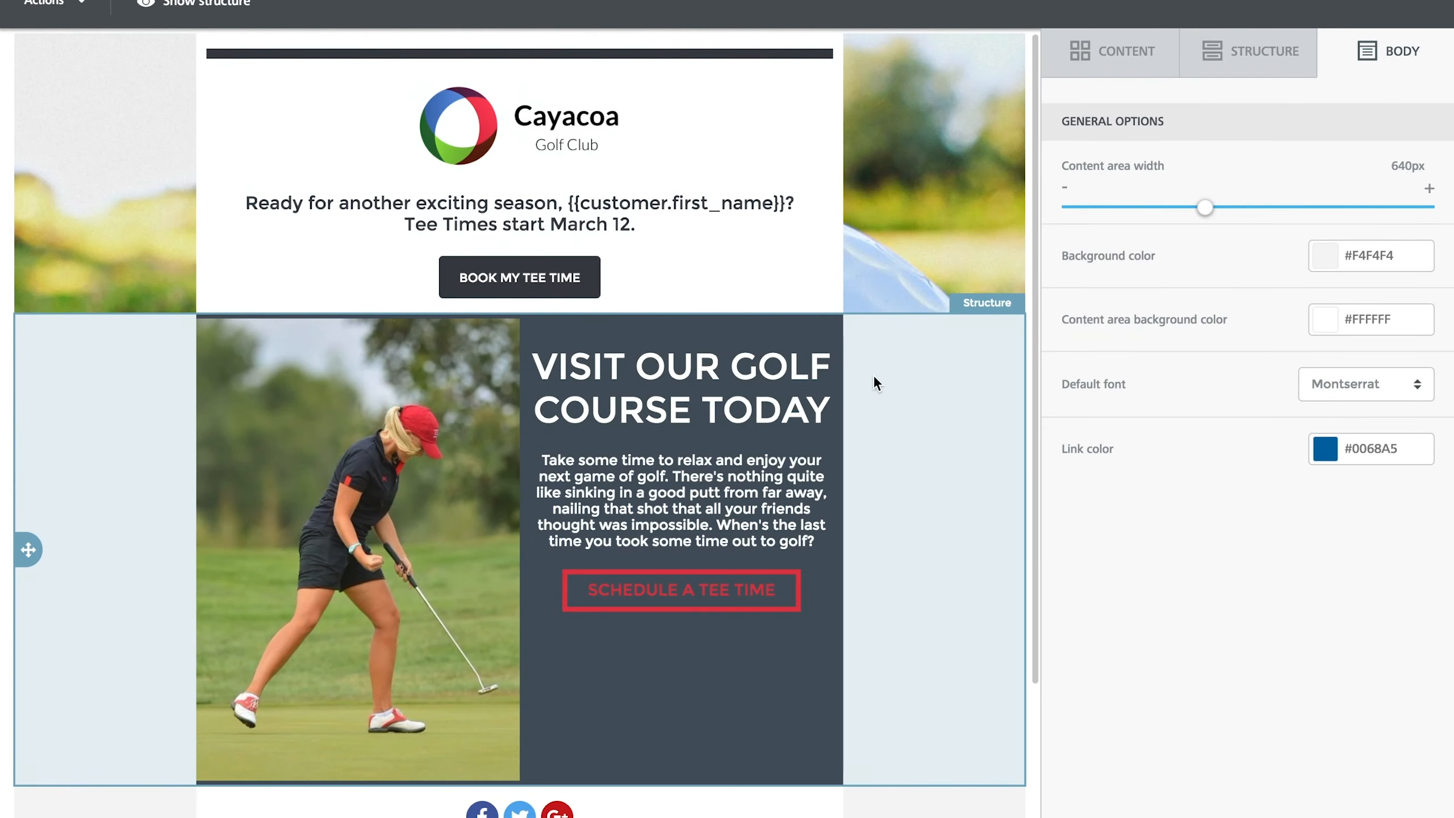
Delete the SCHEDULE A TEE TIME button from the VISIT OUR GOLF COURSE TODAY section.
{"action": "left_click", "coordinate": [822, 596]}
{"action": "left_click", "coordinate": [830, 642]}
{"action": "left_click", "coordinate": [796, 533]}
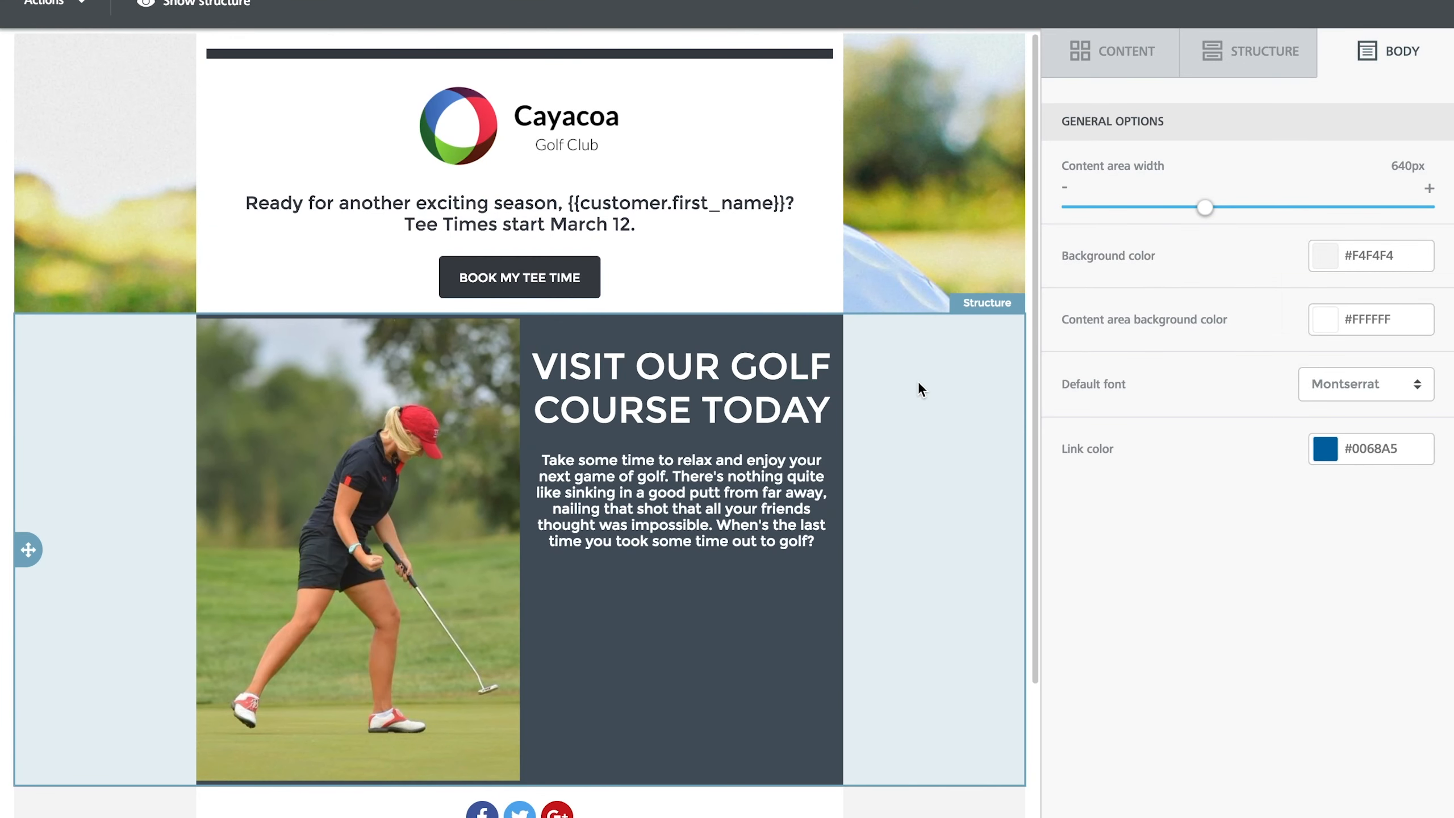
{"action": "left_click", "coordinate": [716, 808]}
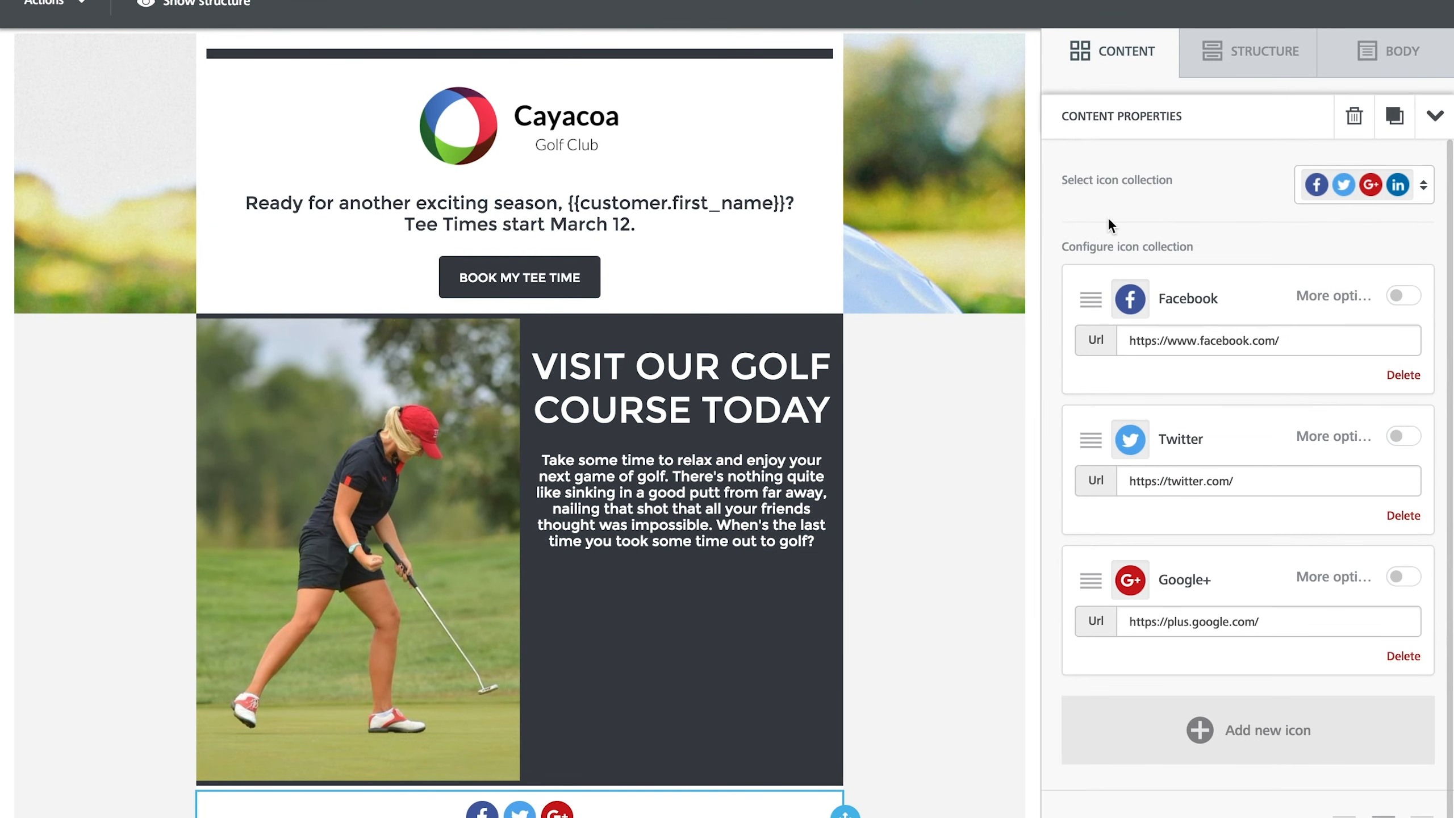
{"action": "left_click", "coordinate": [1243, 482]}
{"action": "type", "text": "foreUP"}
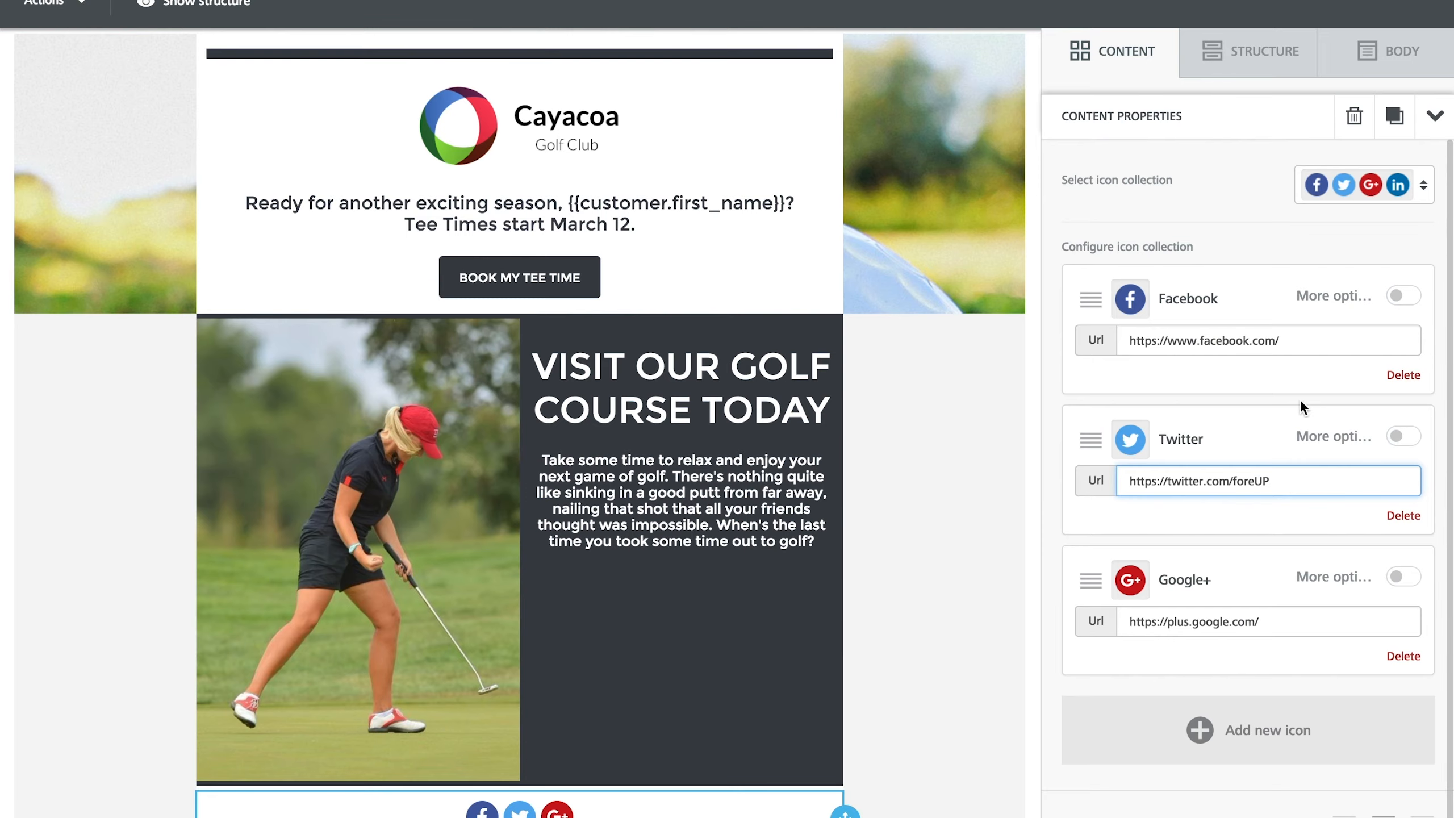
{"action": "left_click", "coordinate": [1299, 341]}
{"action": "type", "text": "foreUP"}
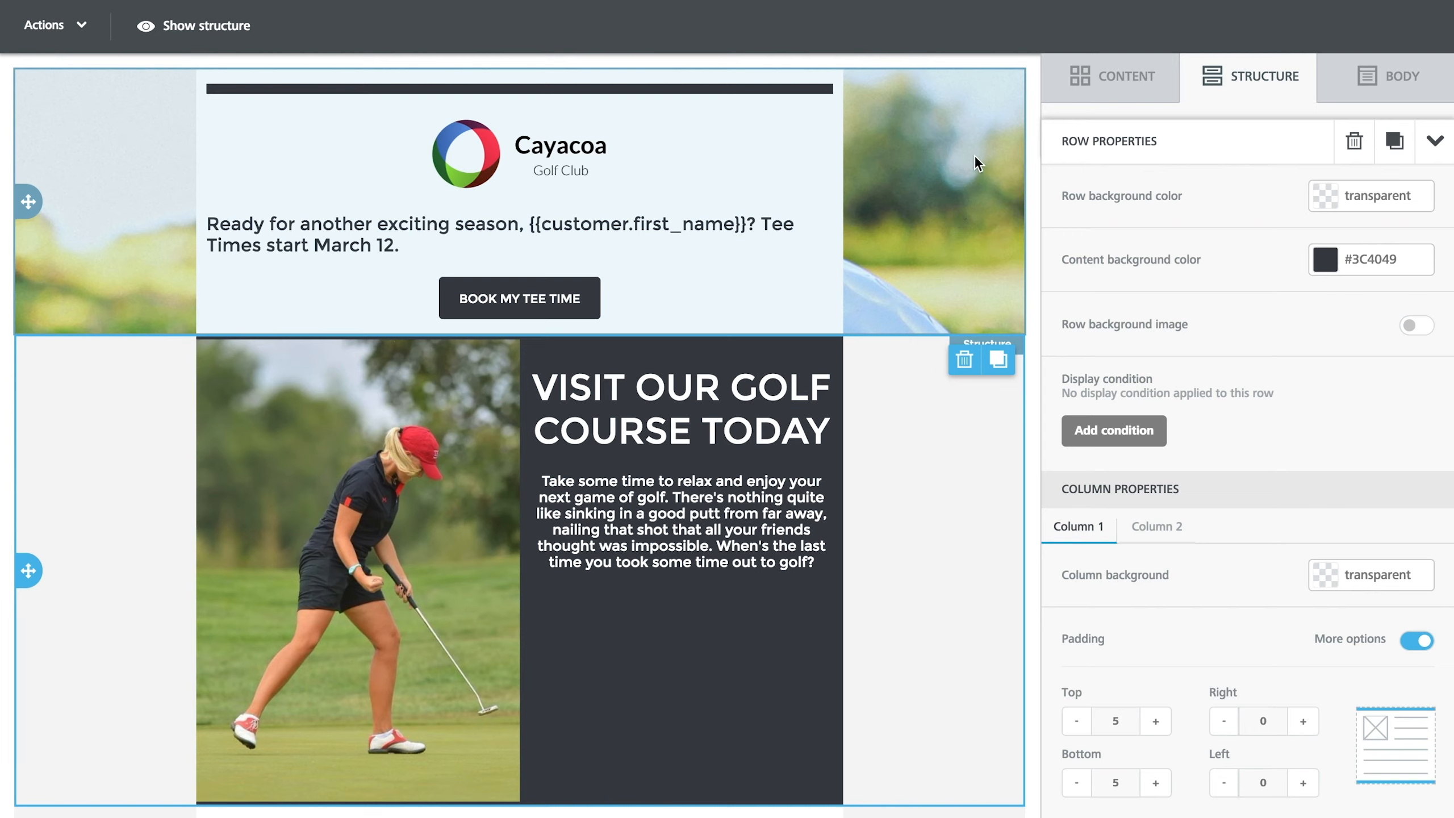
Preview the email in the desktop and mobile layouts, review the whole mobile version, and close the preview.
{"action": "left_click", "coordinate": [80, 25]}
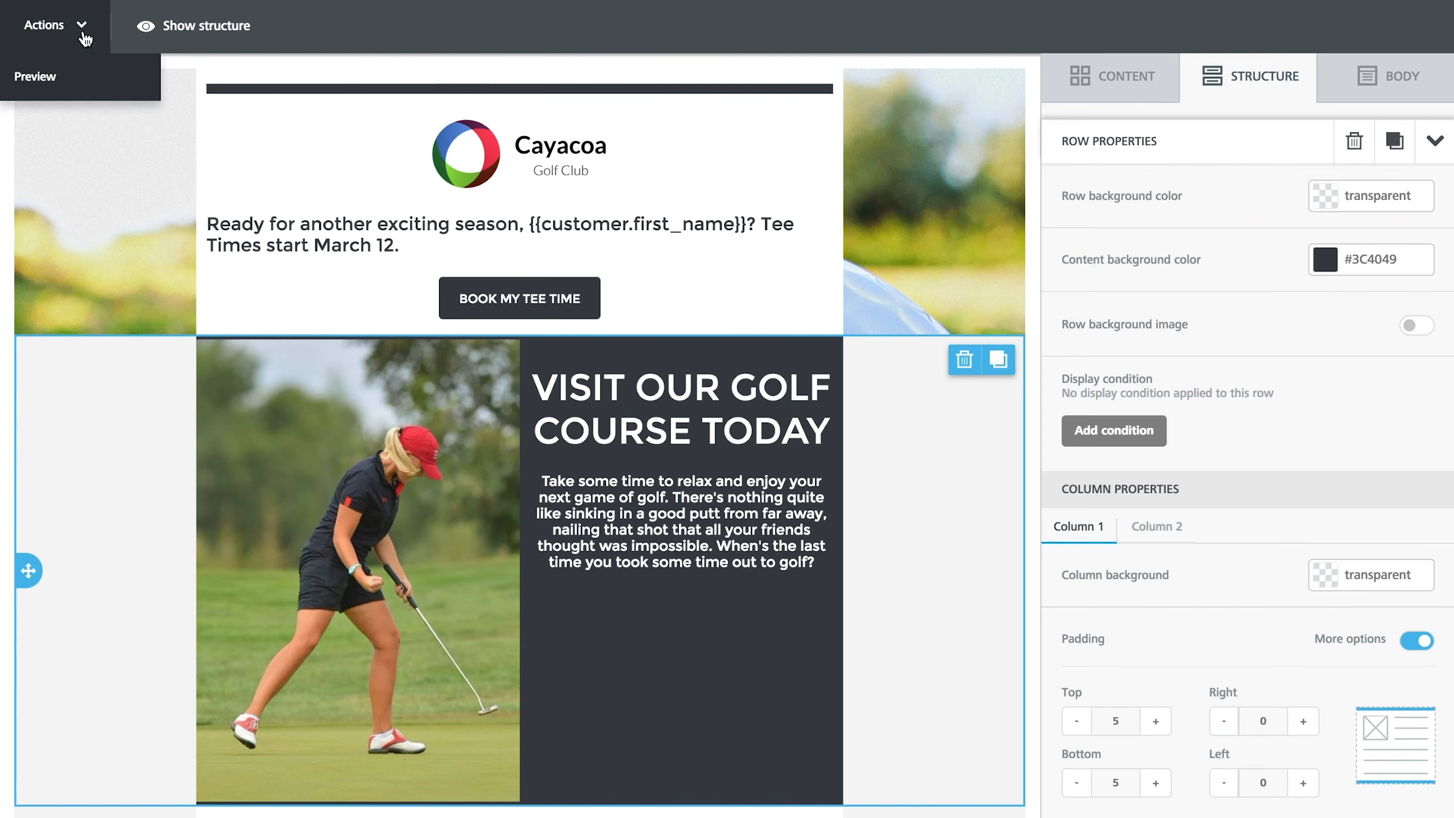
{"action": "left_click", "coordinate": [57, 71]}
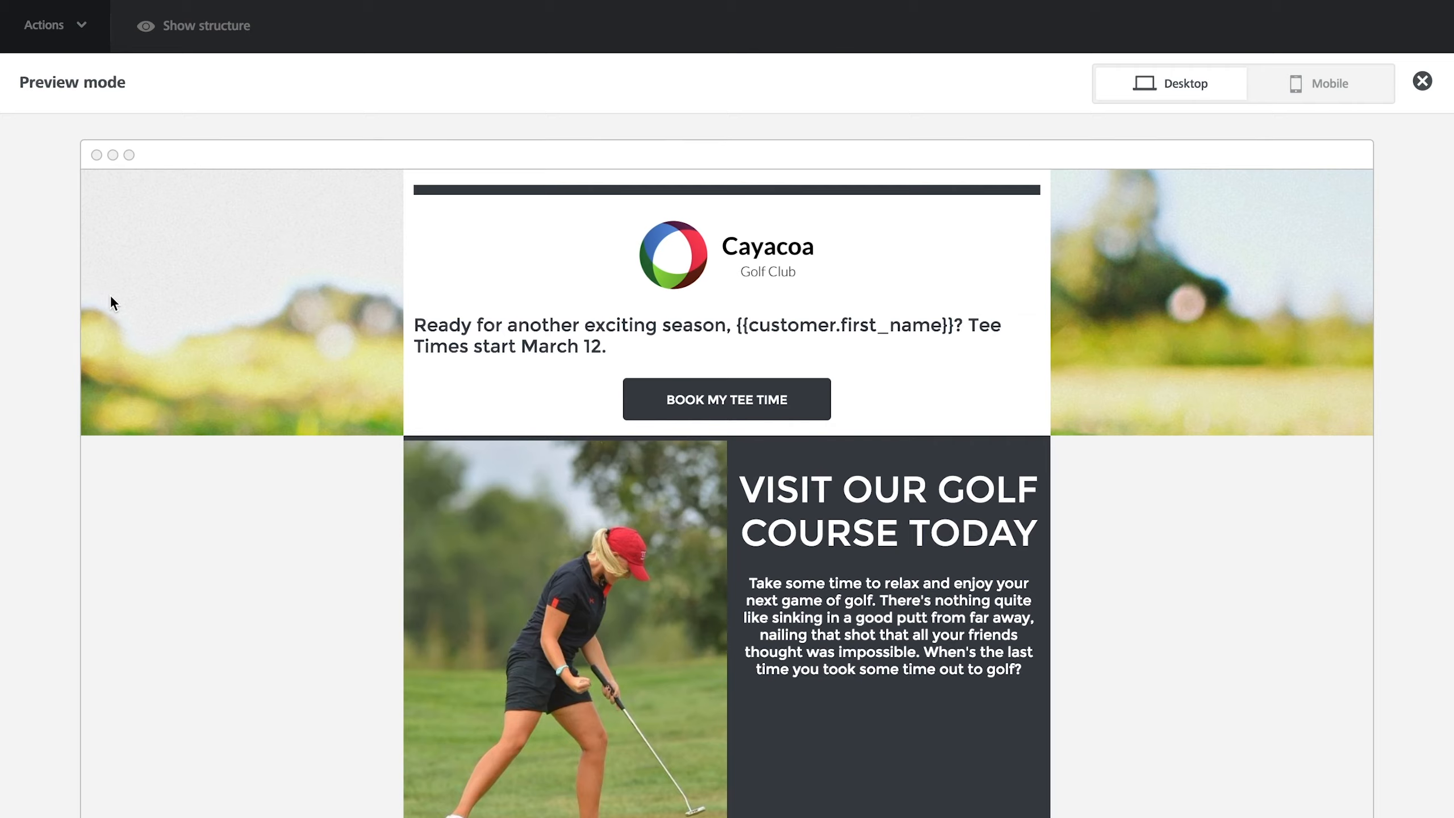
{"action": "left_click", "coordinate": [1316, 92]}
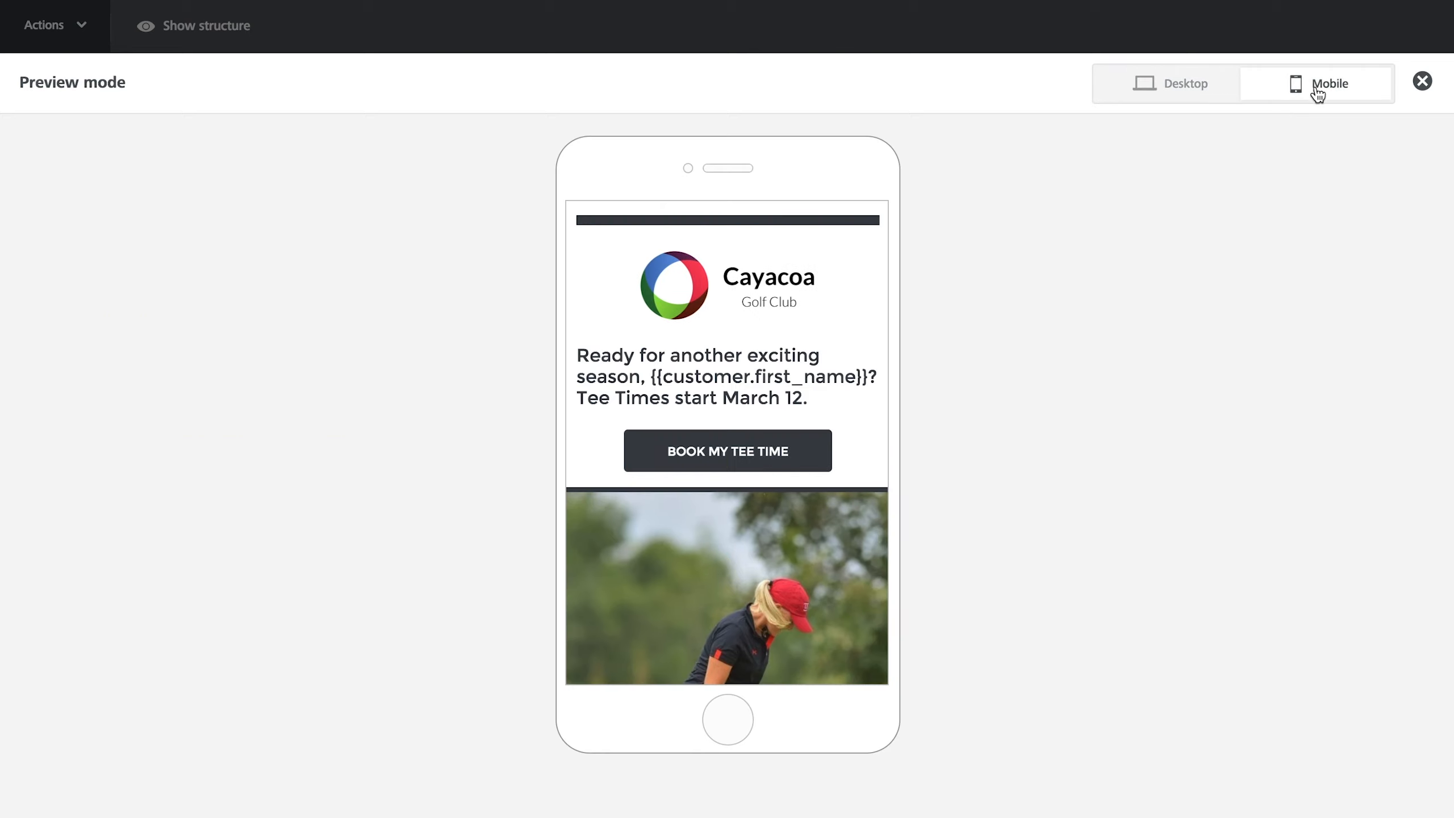
{"action": "scroll", "coordinate": [726, 398], "scroll_direction": "down", "scroll_amount": 10}
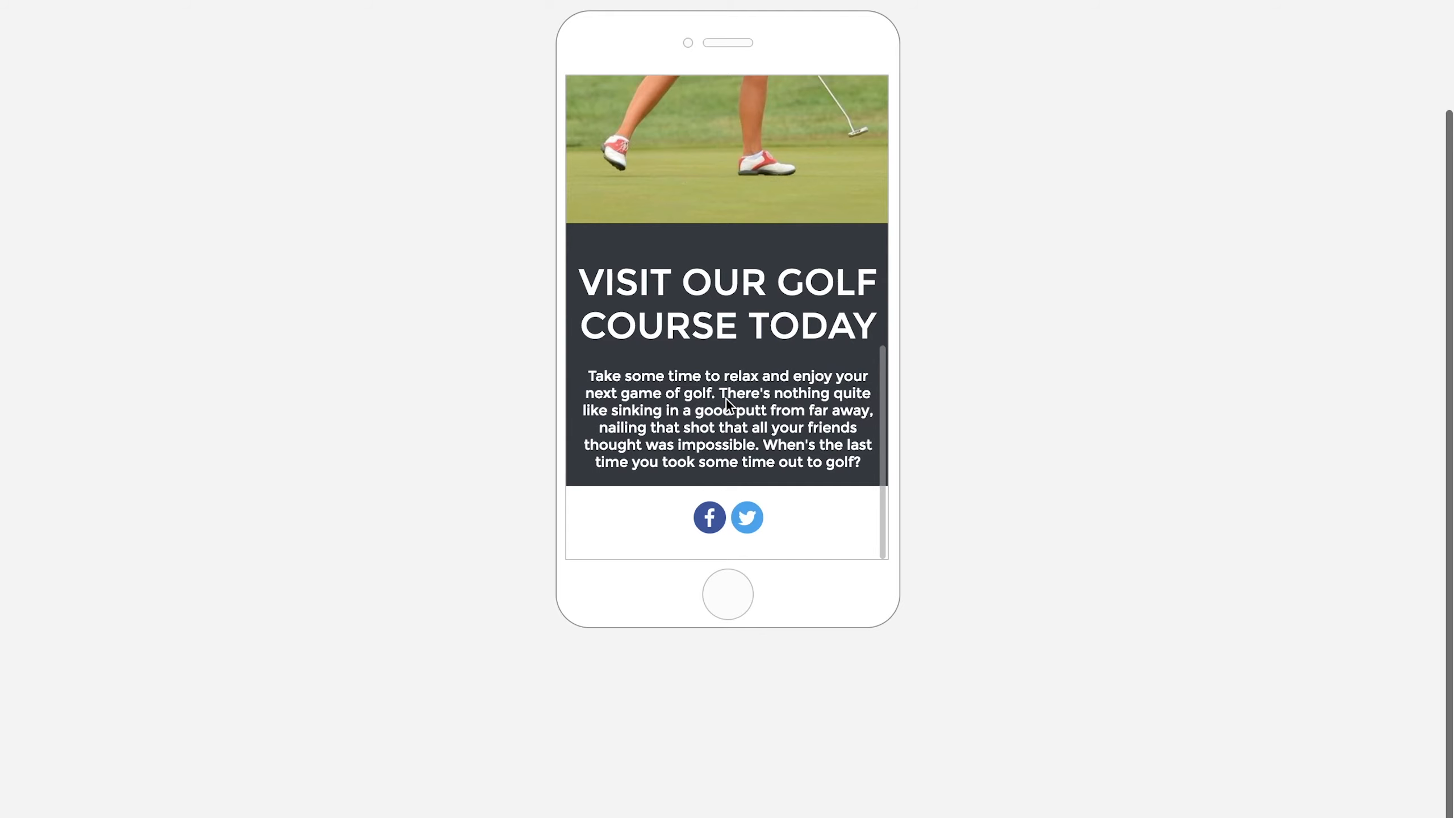
{"action": "scroll", "coordinate": [726, 399], "scroll_direction": "up", "scroll_amount": 2}
{"action": "scroll", "coordinate": [726, 399], "scroll_direction": "up", "scroll_amount": 10}
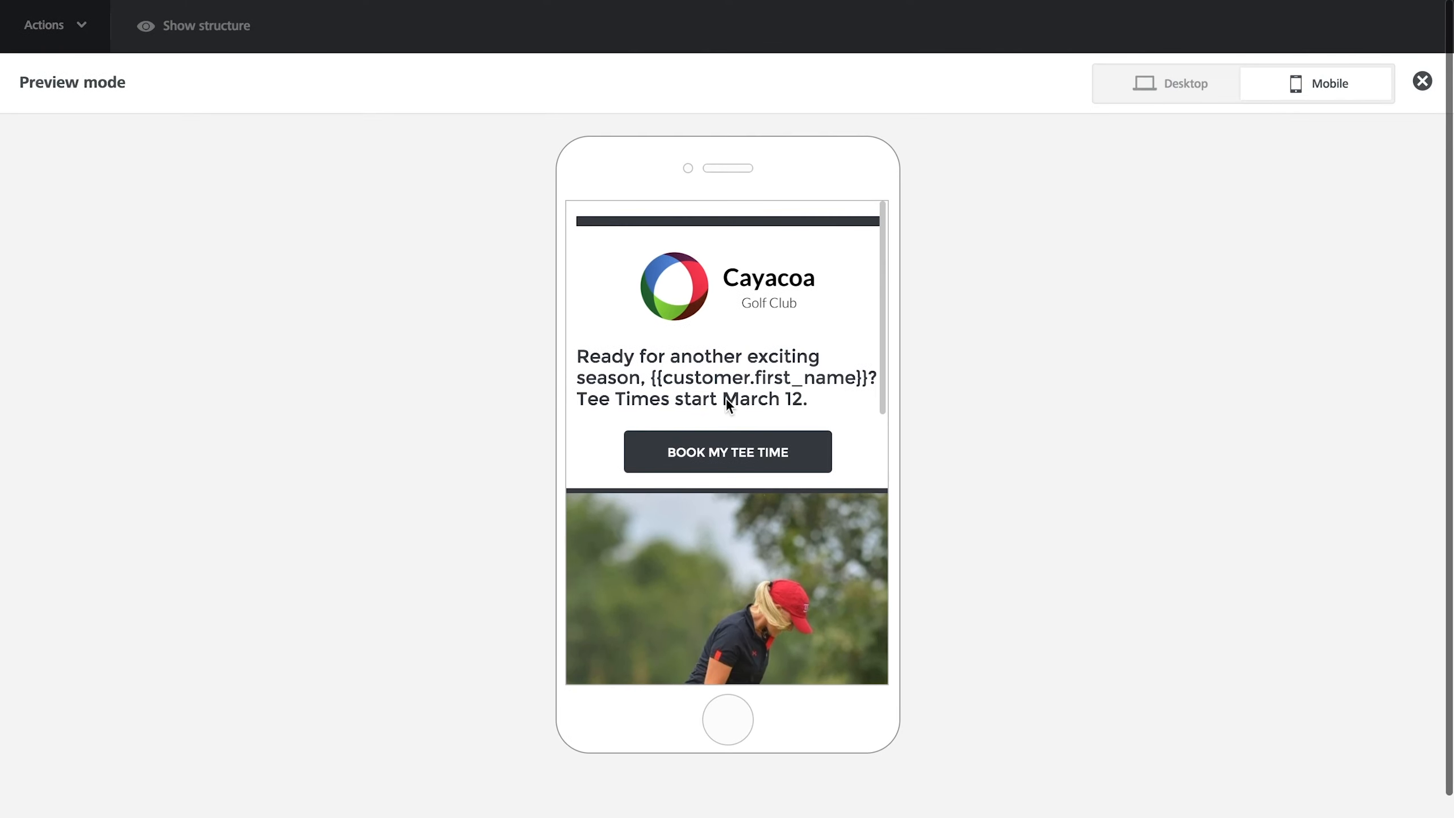
{"action": "left_click", "coordinate": [1172, 98]}
{"action": "left_click", "coordinate": [1422, 80]}
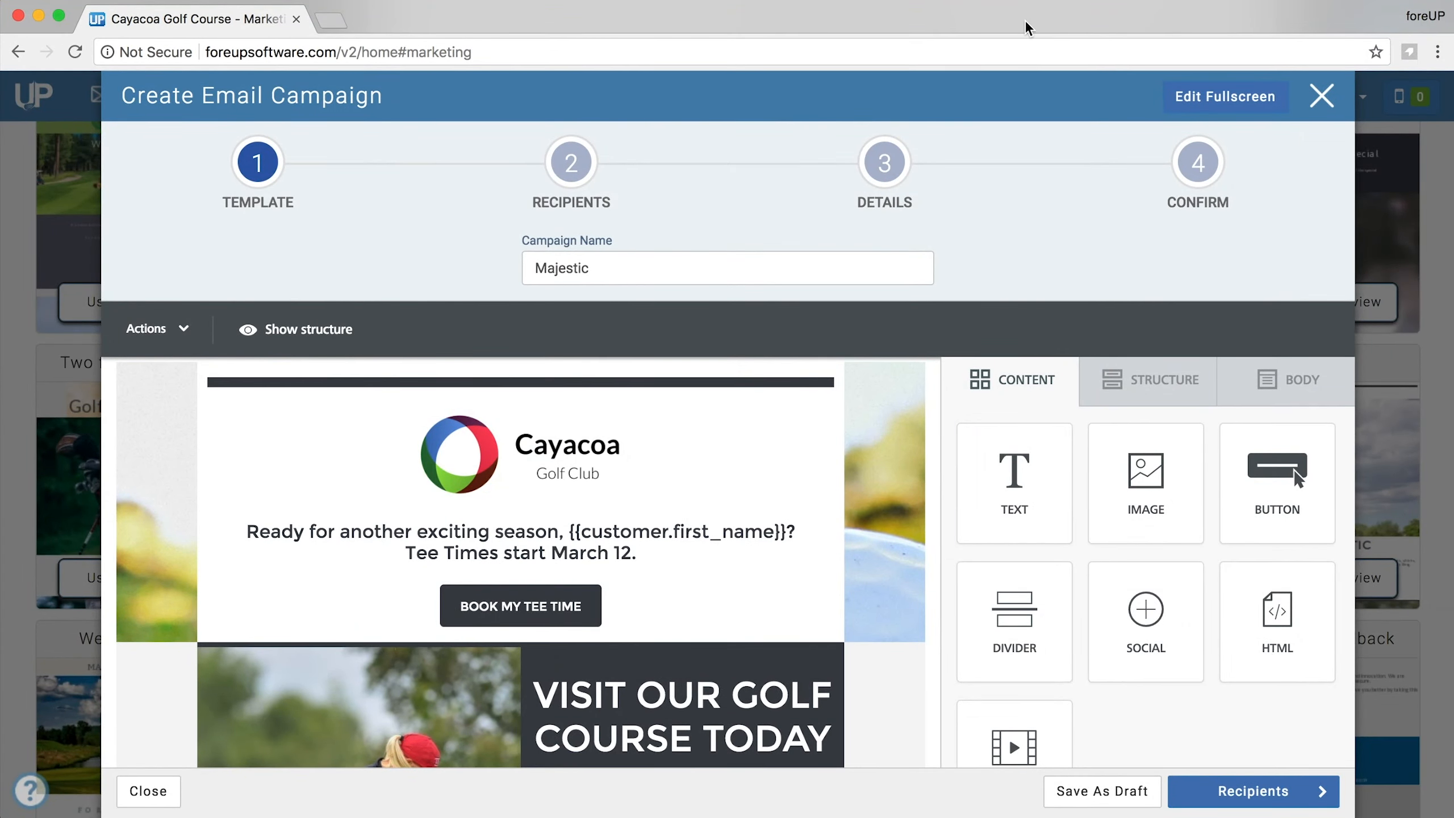
Continue to the recipients stage of the email campaign.
{"action": "left_click", "coordinate": [1219, 788]}
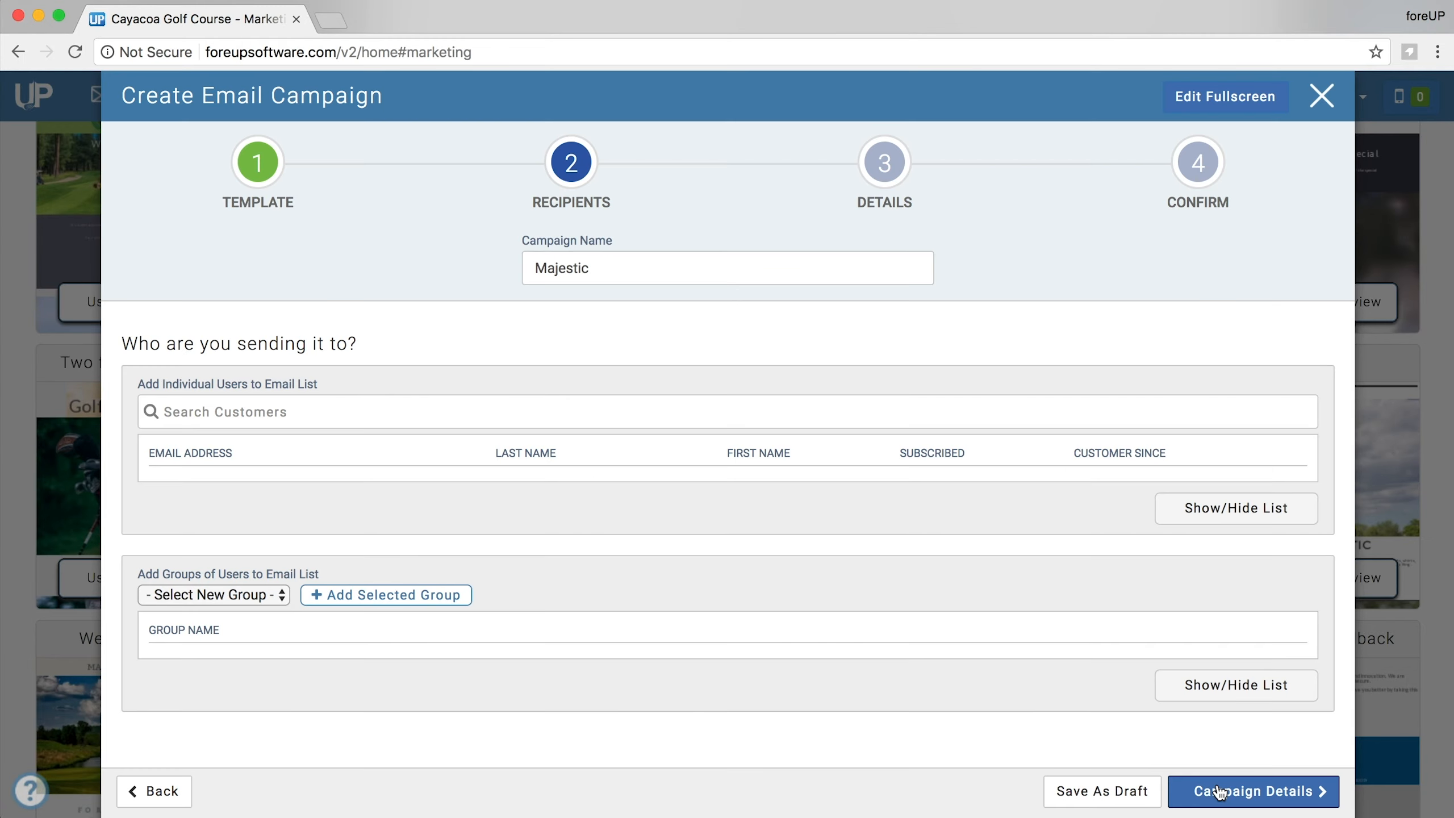
{"action": "left_click", "coordinate": [910, 420]}
{"action": "type", "text": "k"}
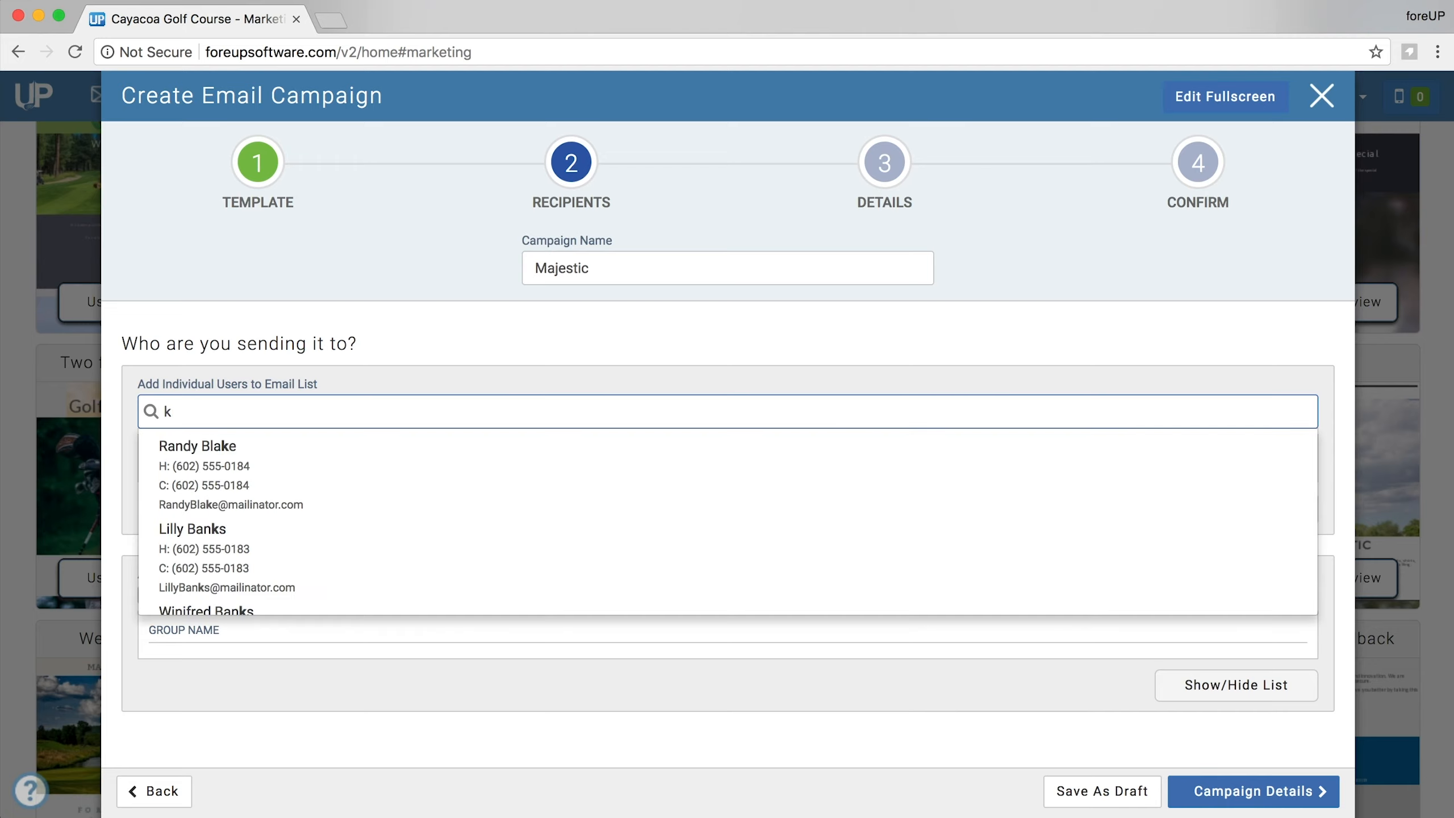
{"action": "key", "text": "BackSpace"}
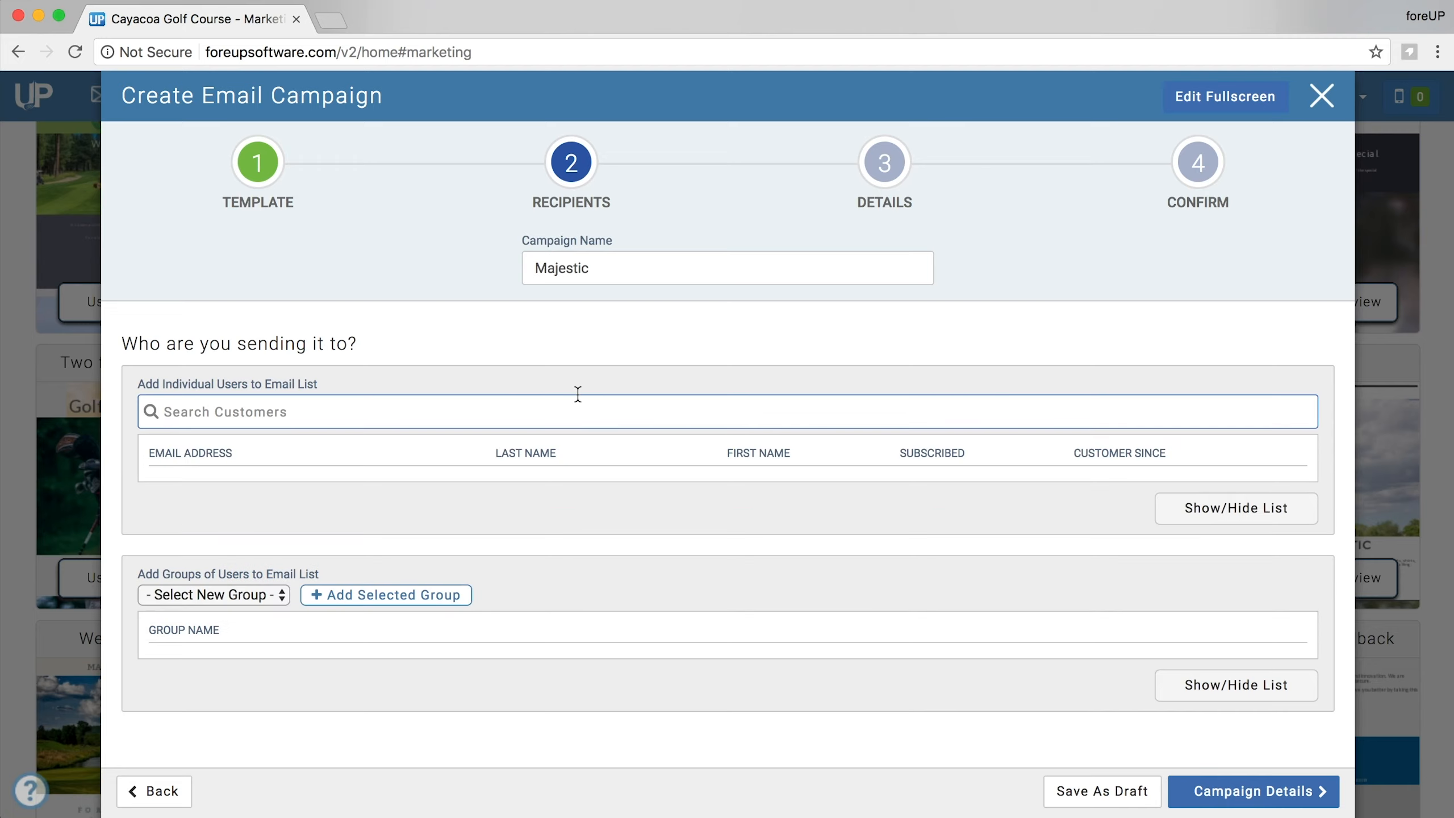
Add the Everyone group to the campaign's email list.
{"action": "left_click", "coordinate": [260, 595]}
{"action": "left_click", "coordinate": [237, 613]}
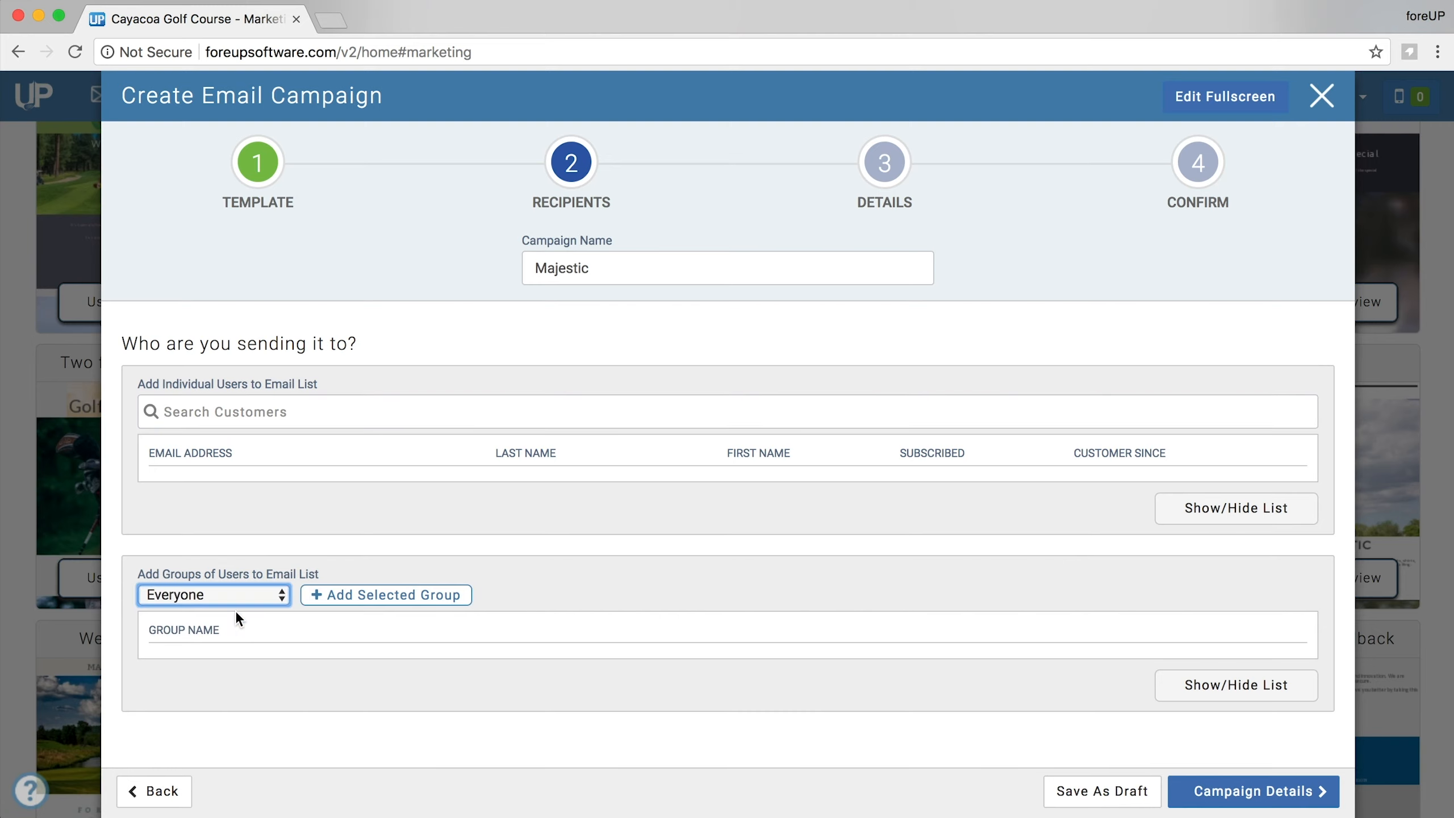
{"action": "left_click", "coordinate": [371, 596]}
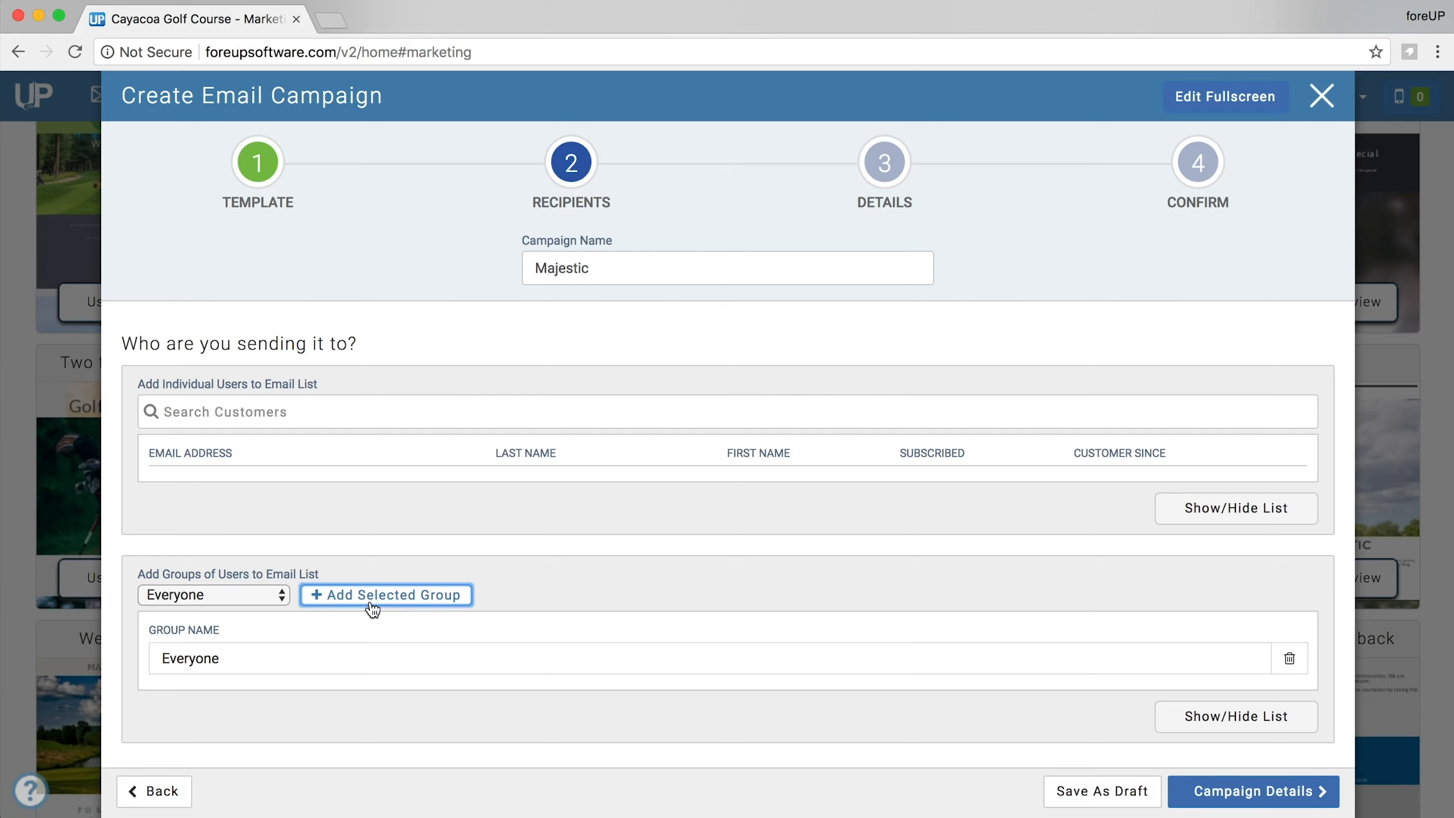
Continue to the campaign details and set the email subject line to "We're opening up for the season".
{"action": "left_click", "coordinate": [1211, 796]}
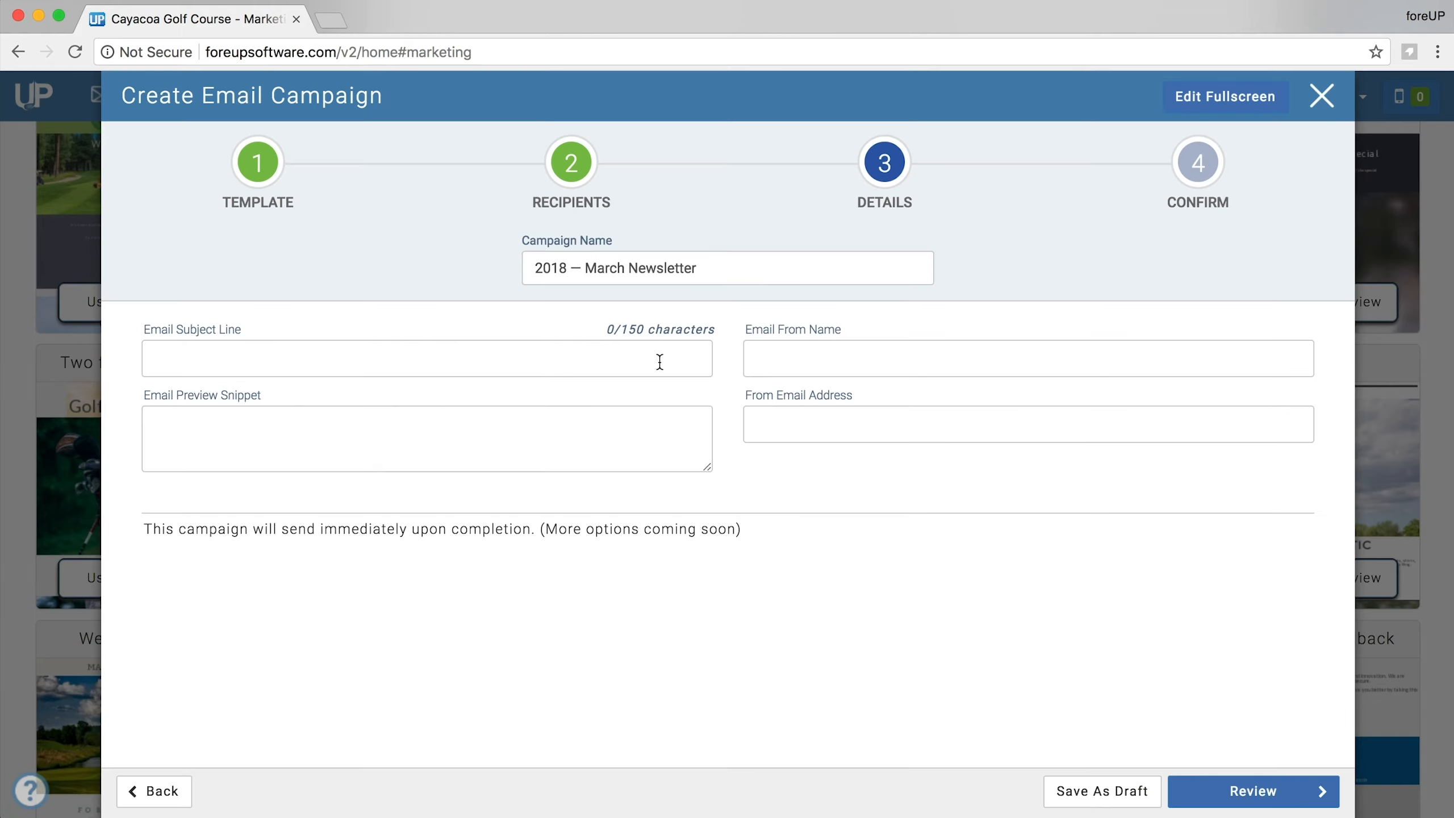
{"action": "left_click", "coordinate": [659, 362]}
{"action": "type", "text": "We're "}
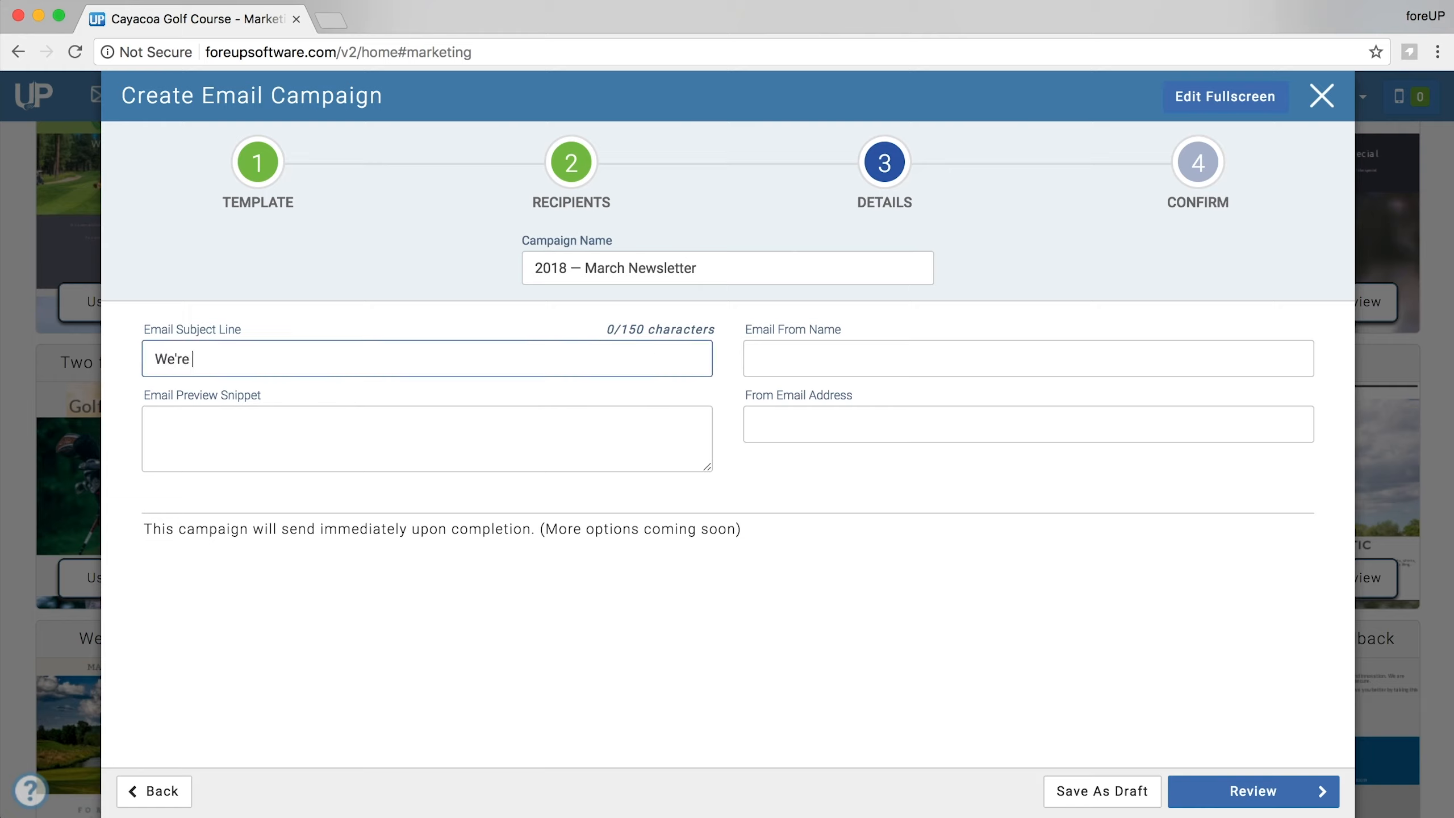
{"action": "type", "text": "opening up for the season"}
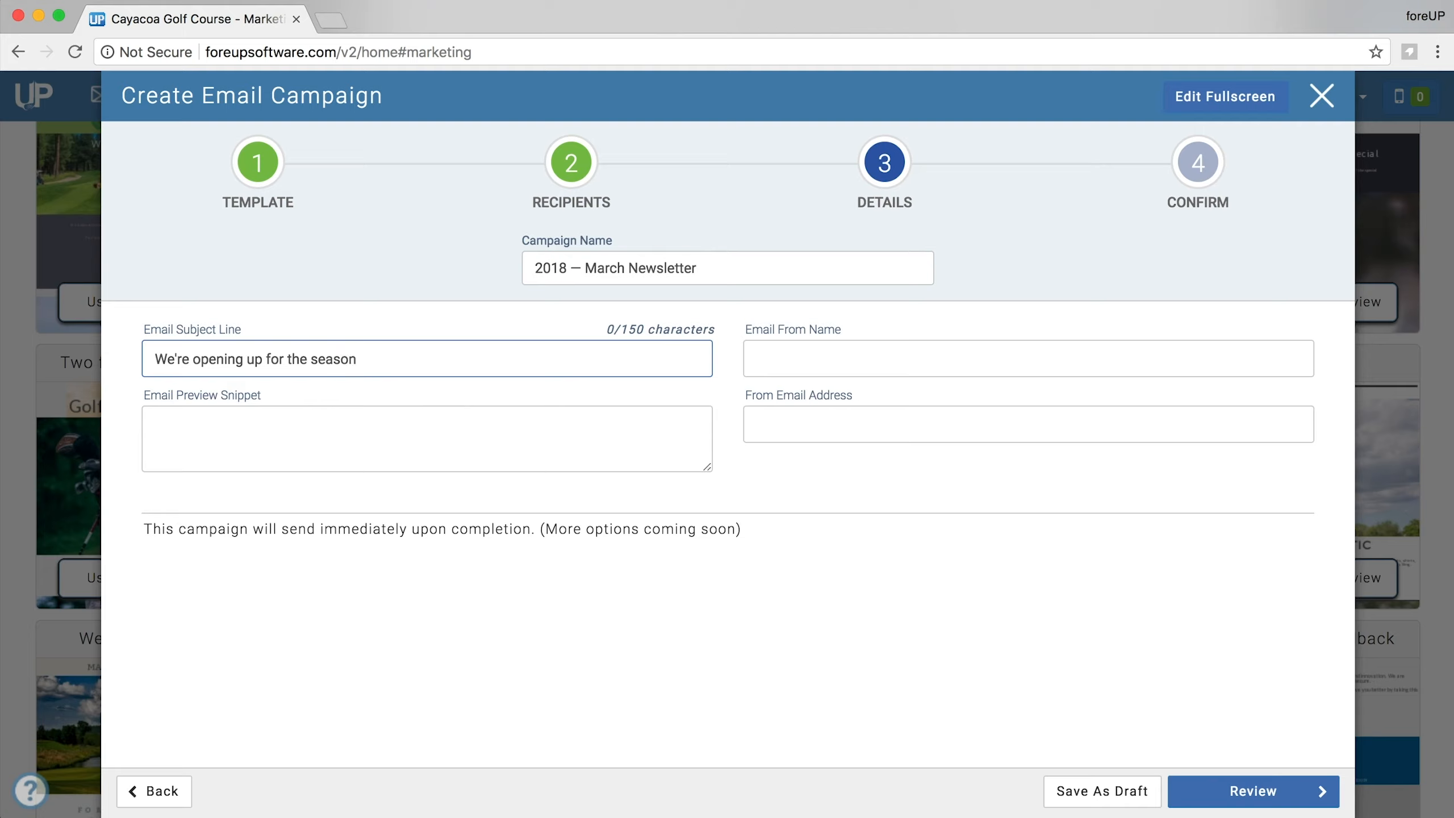